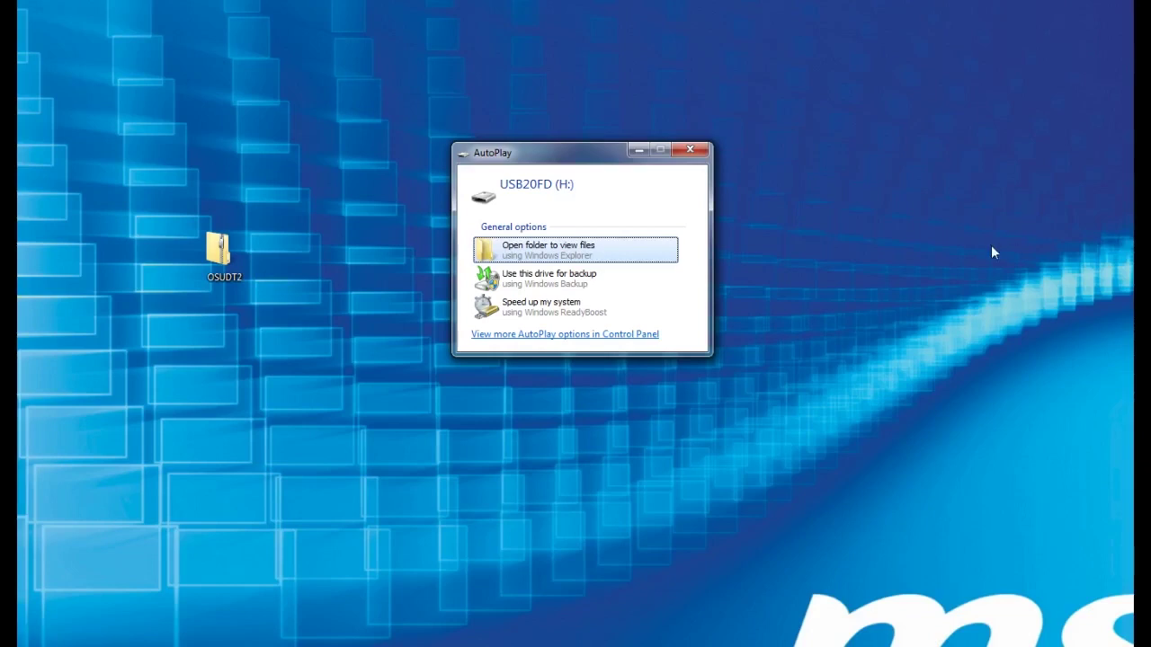
# Open the format settings for the USB20FD (H:) flash drive and set its file system to NTFS.
pyautogui.click(538, 258)
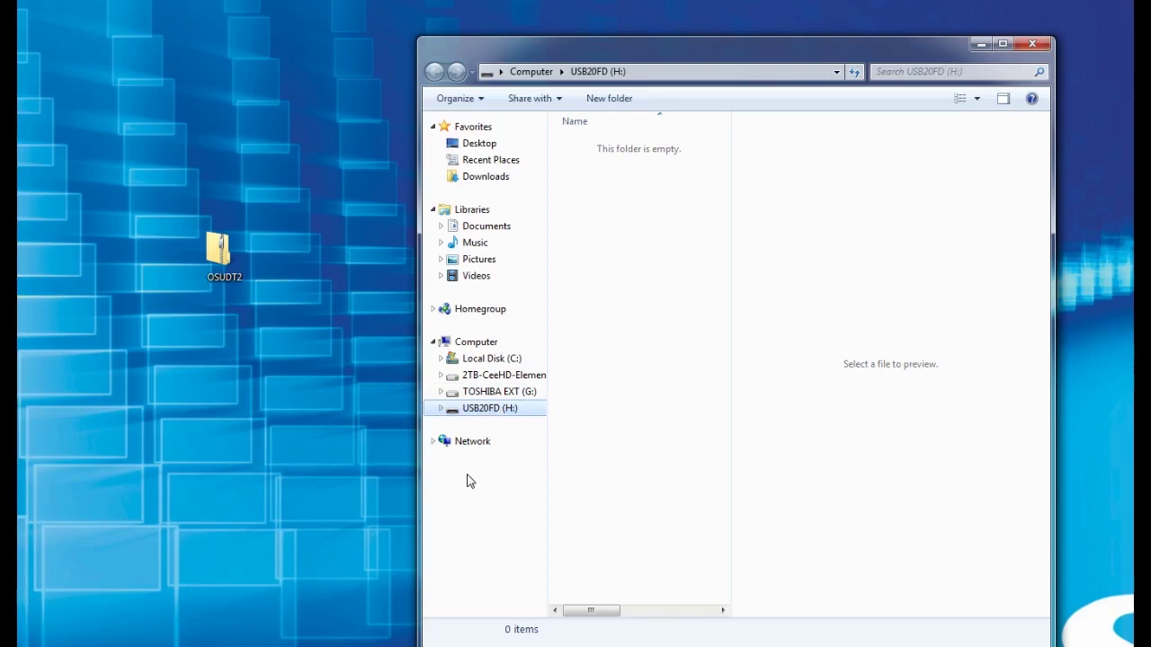
pyautogui.rightClick(489, 416)
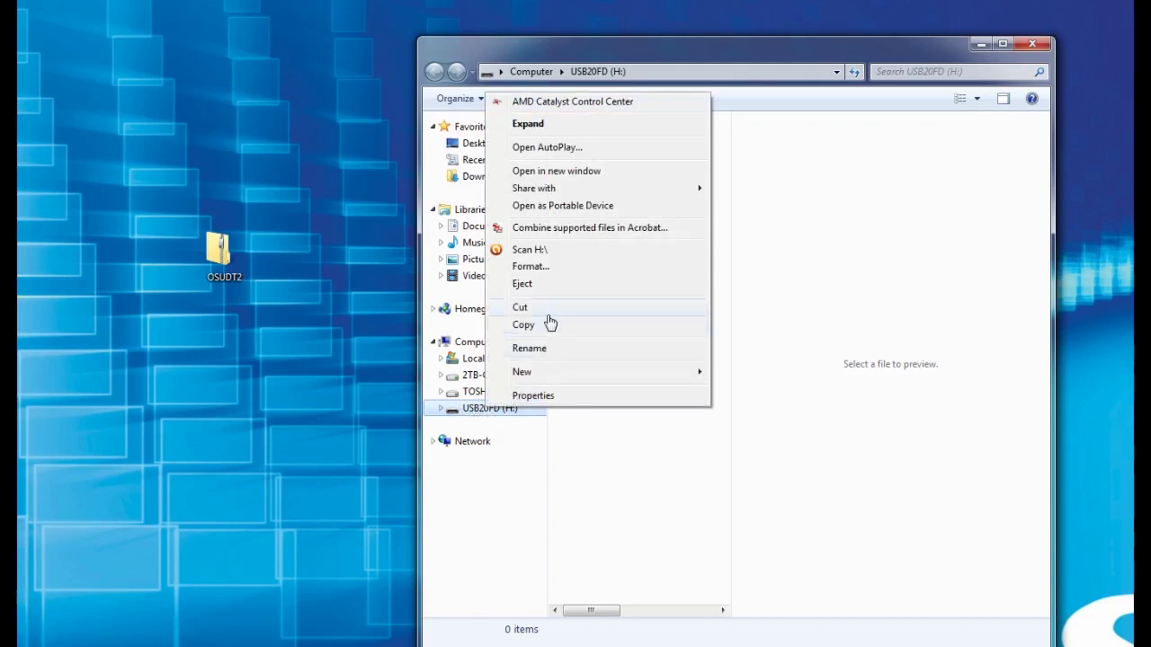
pyautogui.click(530, 267)
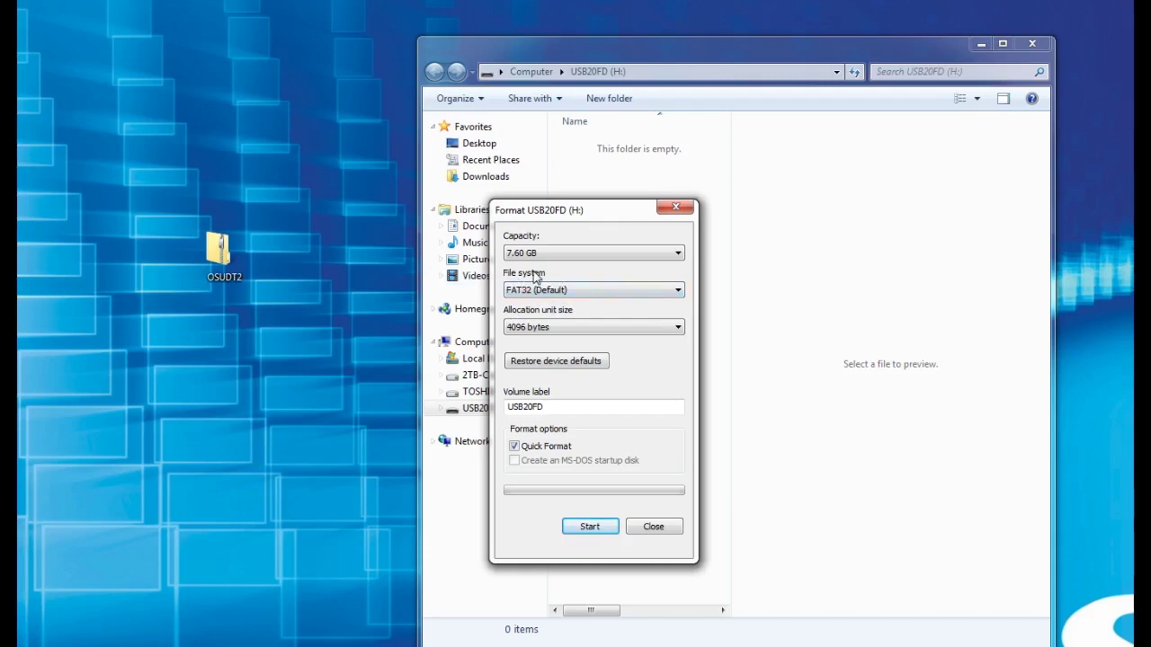
pyautogui.click(563, 291)
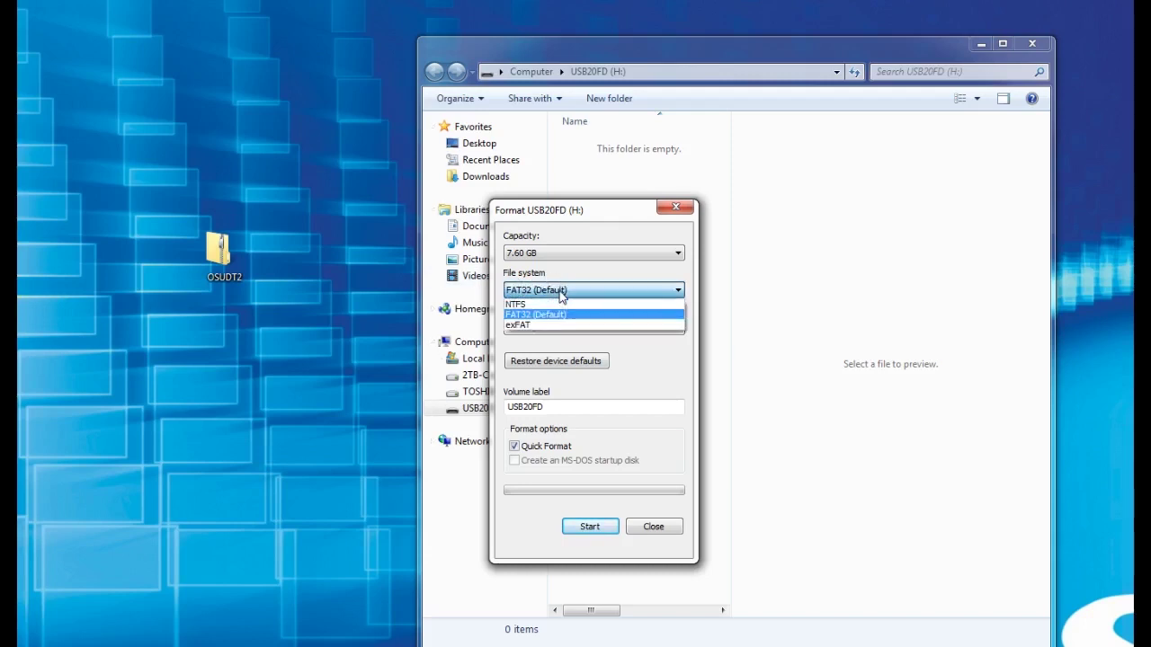
pyautogui.click(564, 303)
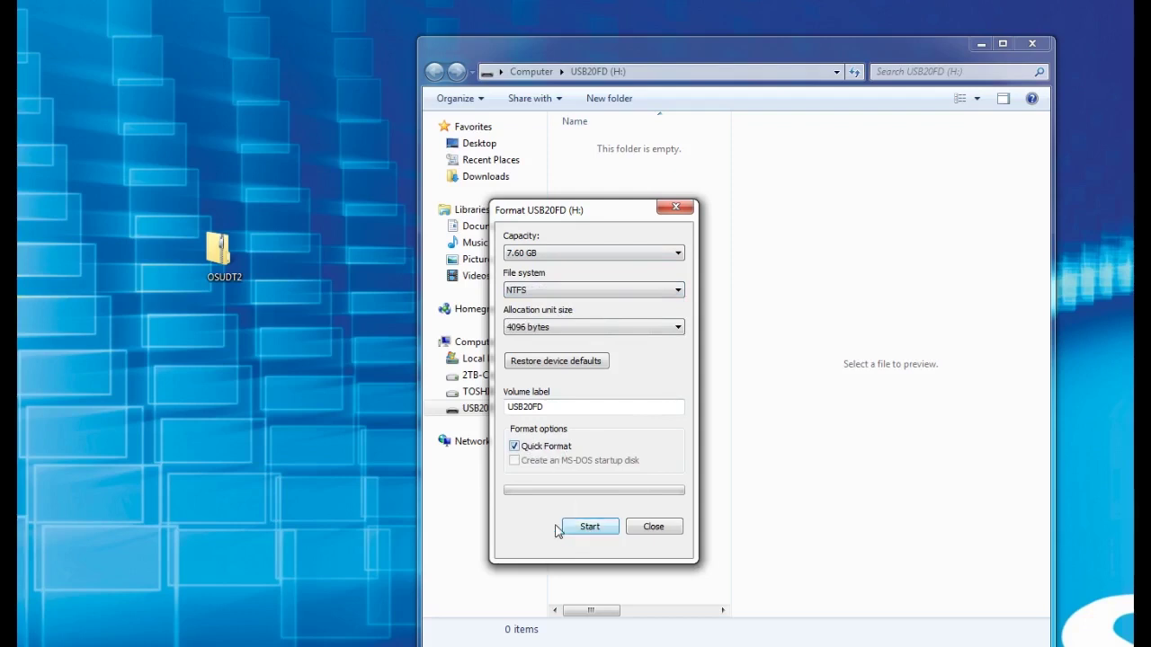
# Run the quick format of the USB20FD drive, accept erasing its data, and dismiss the completion notice.
pyautogui.click(586, 529)
pyautogui.click(585, 529)
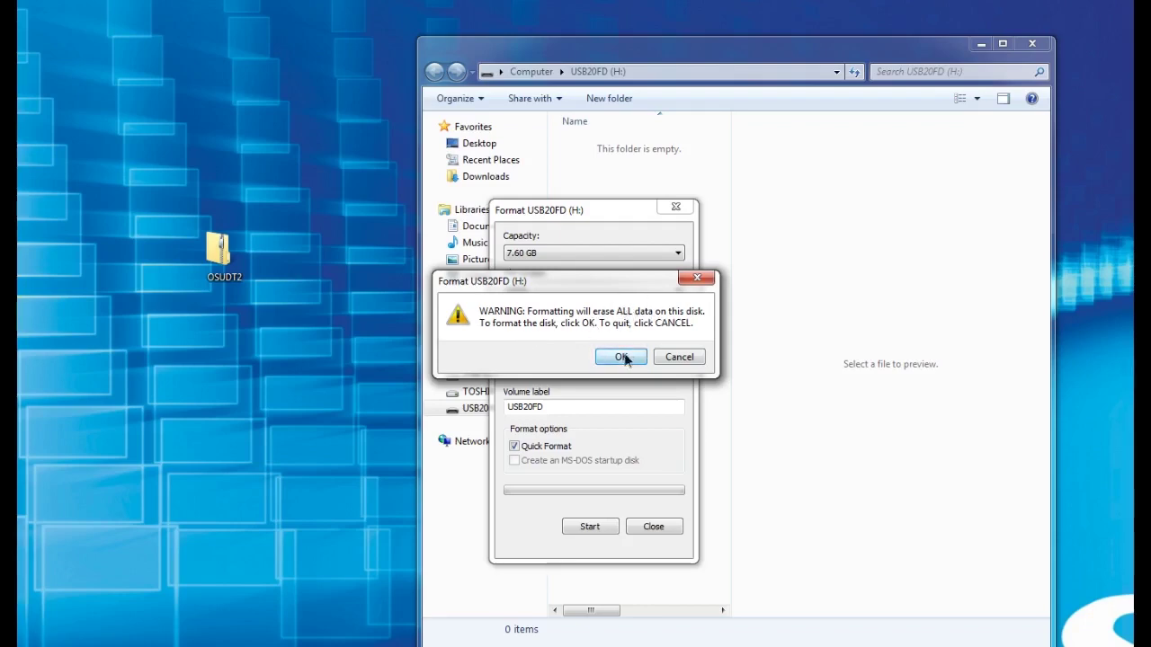
pyautogui.click(623, 357)
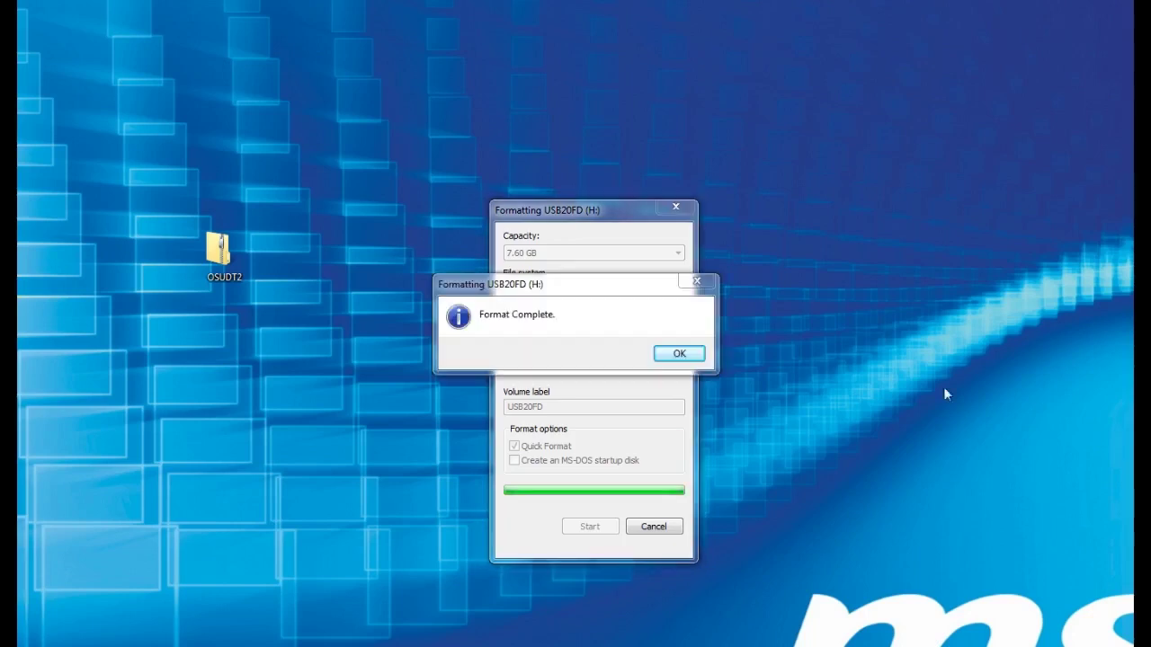
pyautogui.click(663, 358)
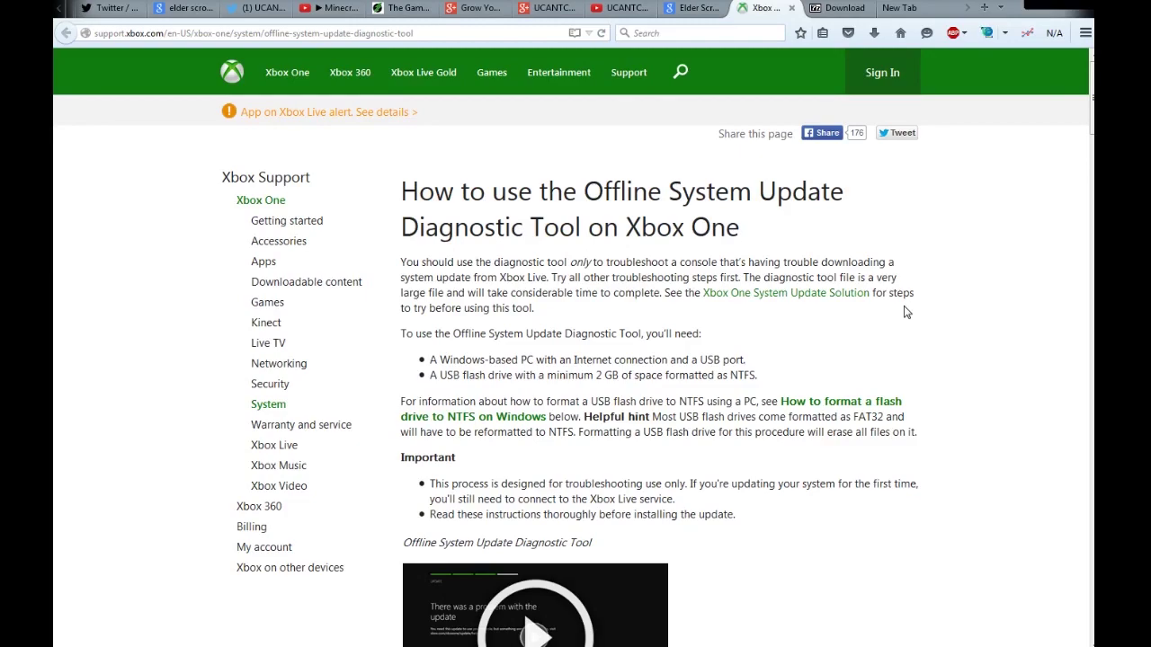
# In Firefox, read the Xbox support instructions on formatting a flash drive to NTFS and finding the console's OS version.
pyautogui.scroll(-12, 562, 331)
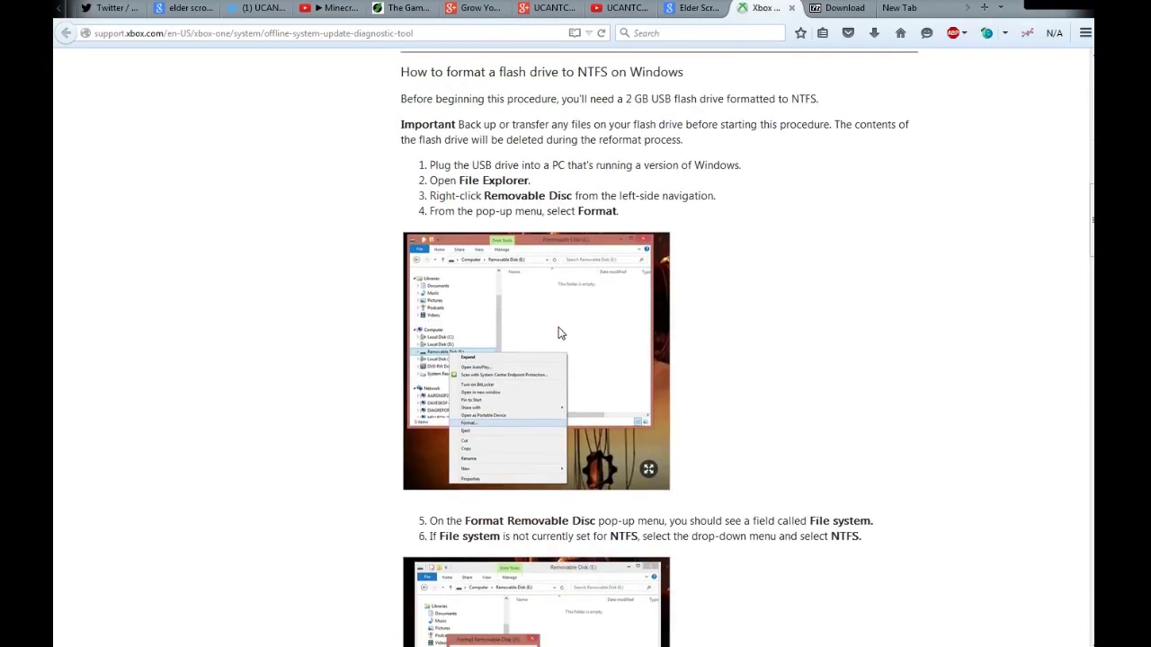
pyautogui.scroll(-5, 558, 333)
pyautogui.scroll(3, 558, 334)
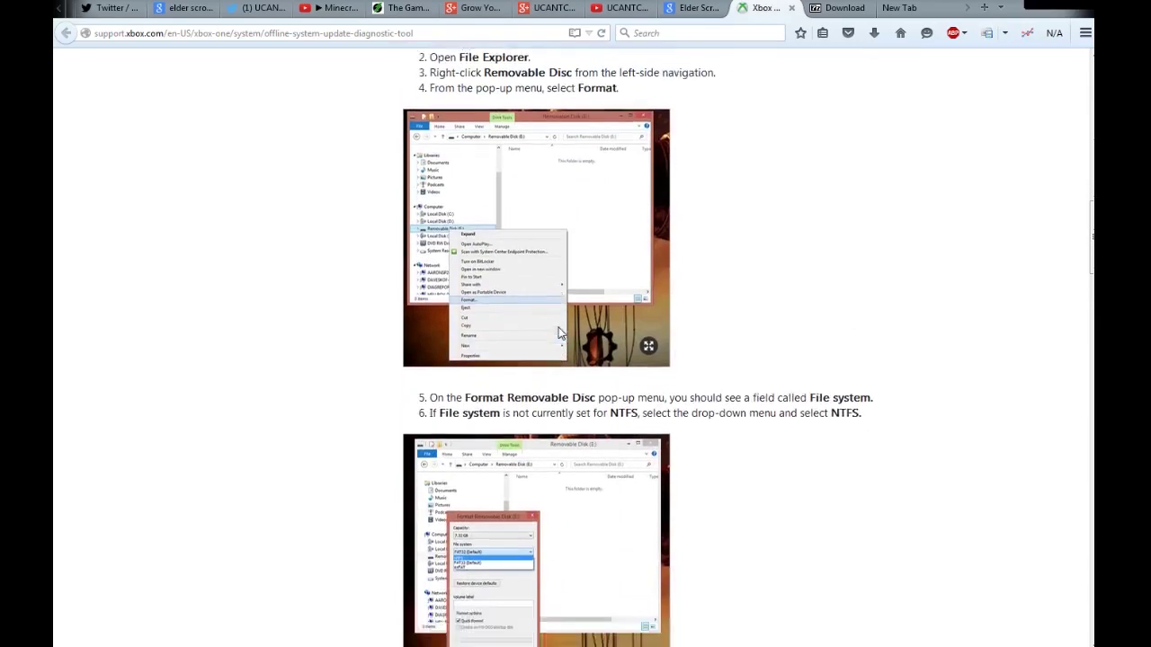
pyautogui.scroll(-5, 558, 334)
pyautogui.scroll(-1, 559, 329)
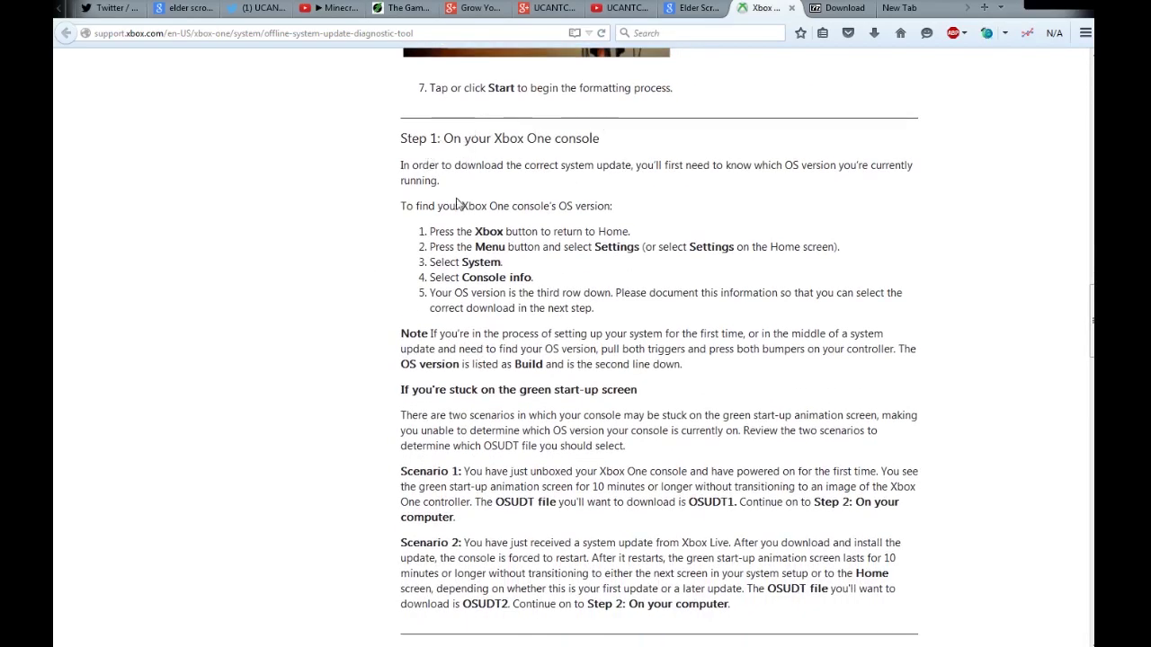
pyautogui.scroll(-4, 415, 329)
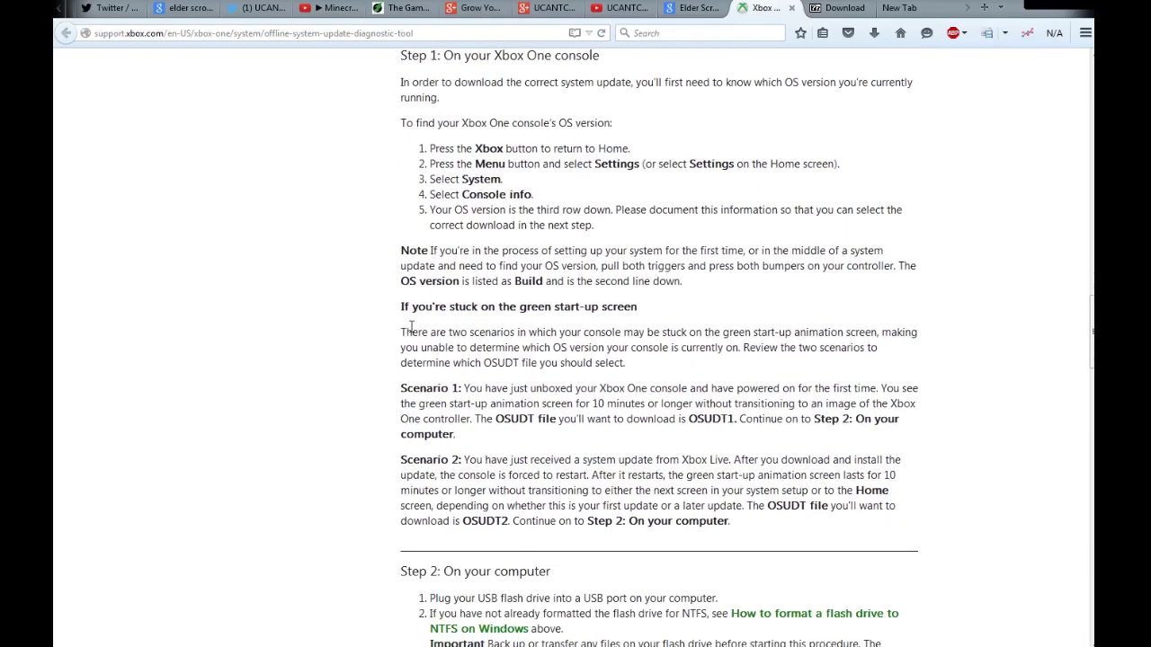
pyautogui.scroll(-3, 411, 326)
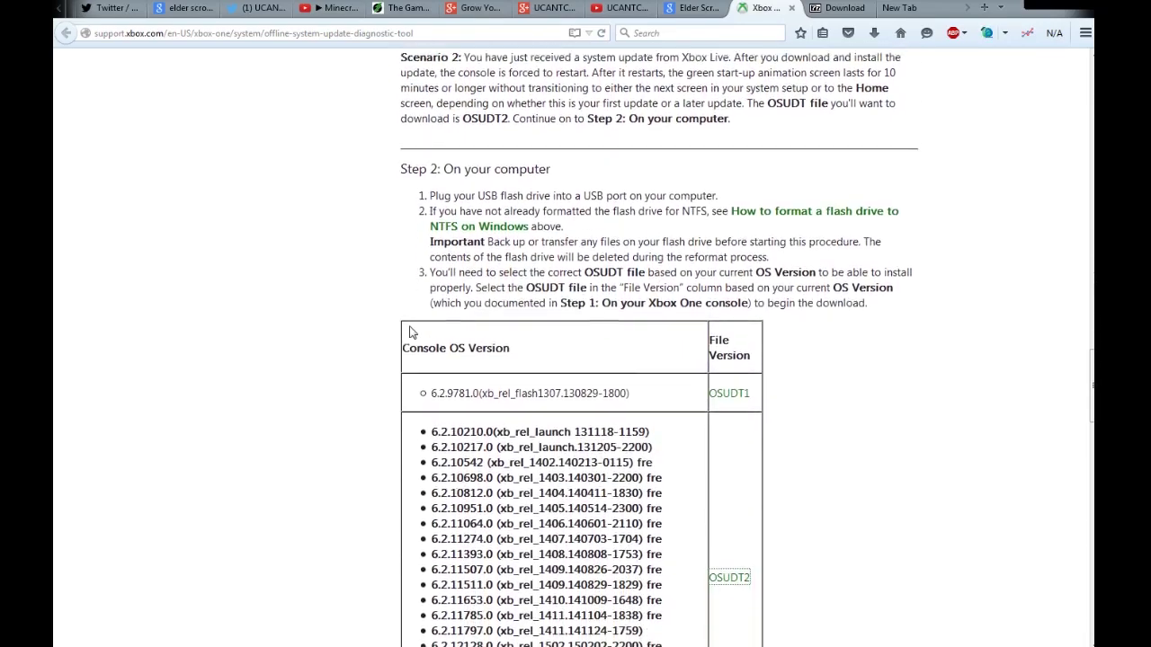
# Examine the table matching console OS versions to OSUDT files, including the Restore Factory Defaults option and the unzip instructions.
pyautogui.scroll(-1, 379, 326)
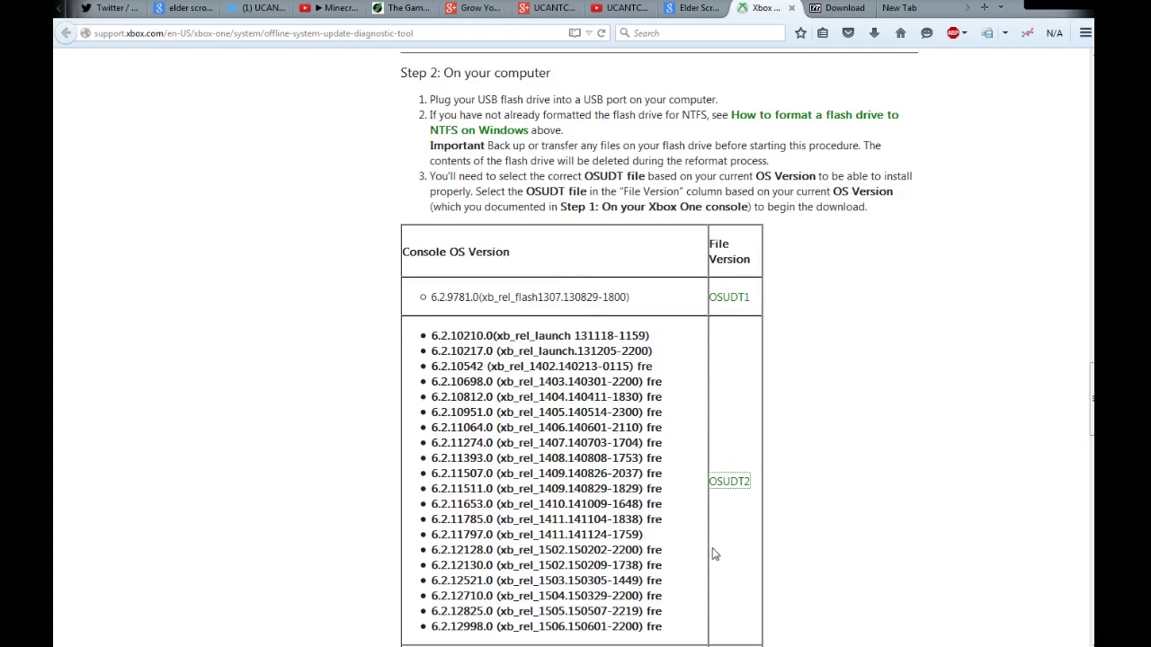
pyautogui.scroll(-3, 747, 539)
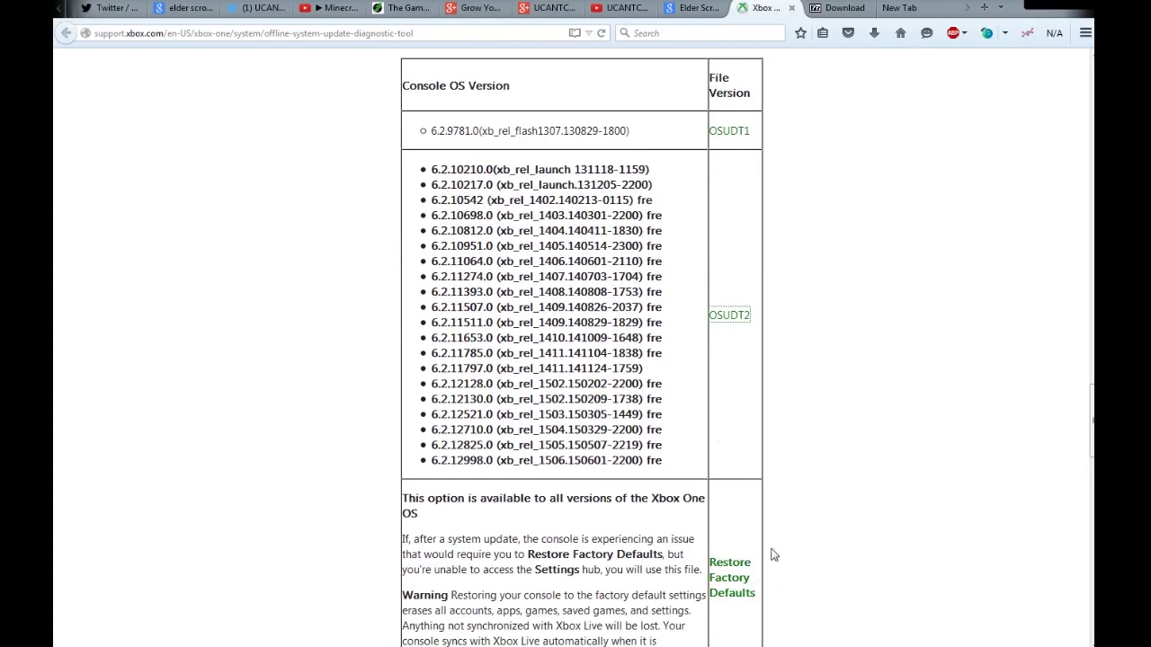
pyautogui.scroll(4, 771, 551)
pyautogui.scroll(-1, 769, 537)
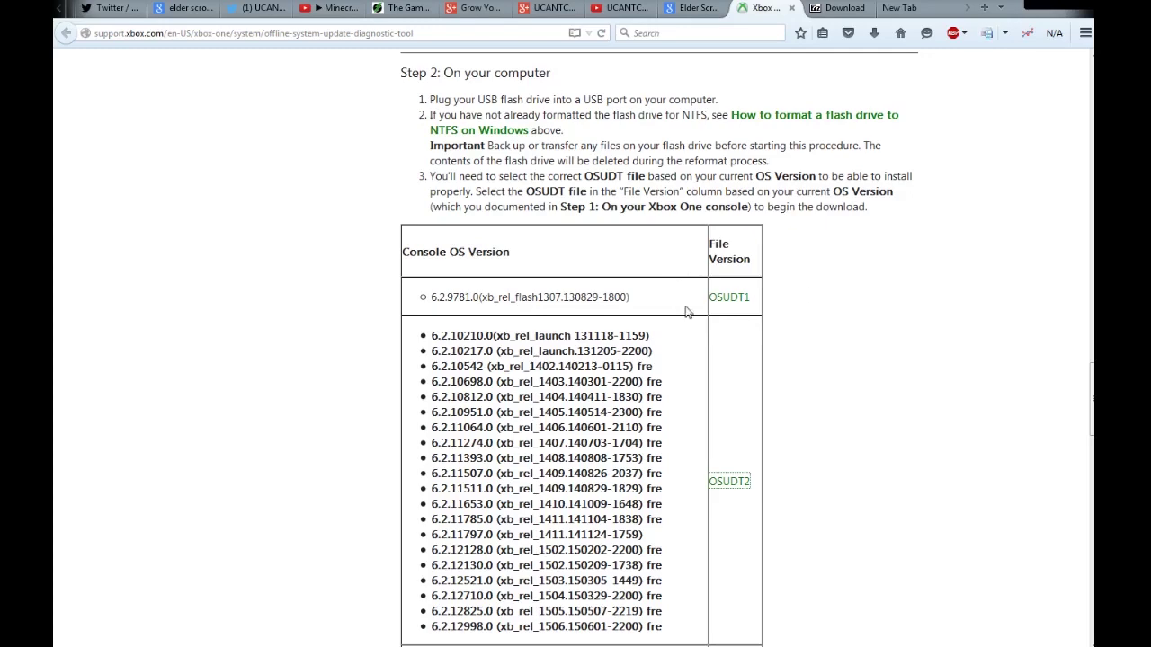
pyautogui.scroll(-2, 697, 472)
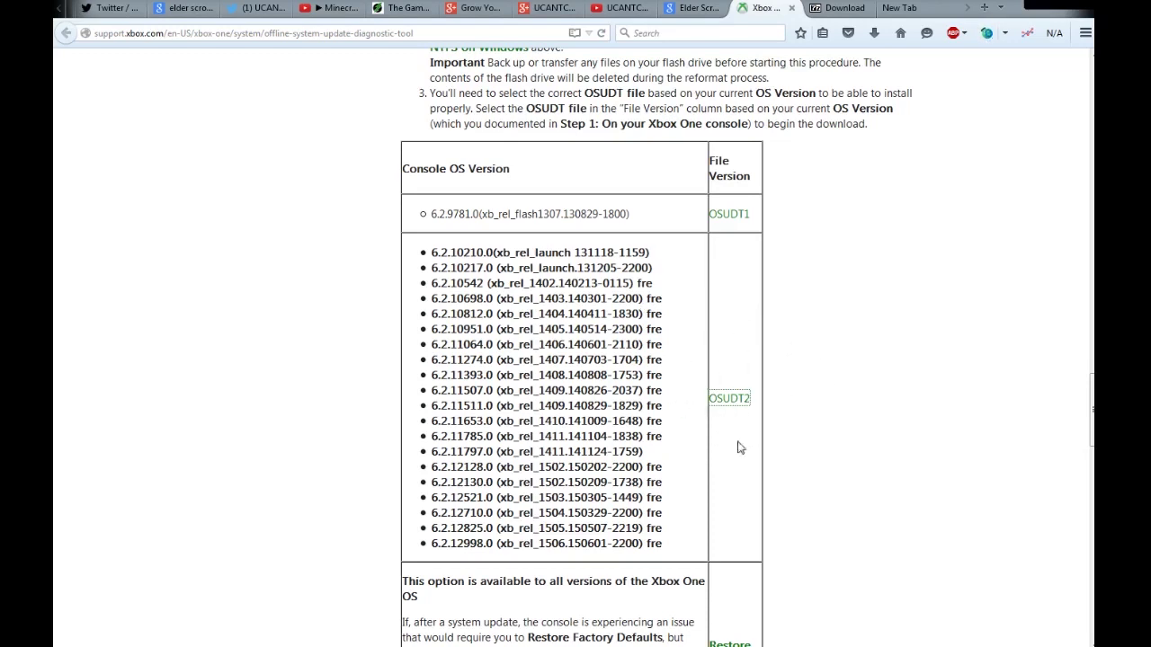
pyautogui.scroll(-1, 716, 433)
pyautogui.scroll(-8, 763, 437)
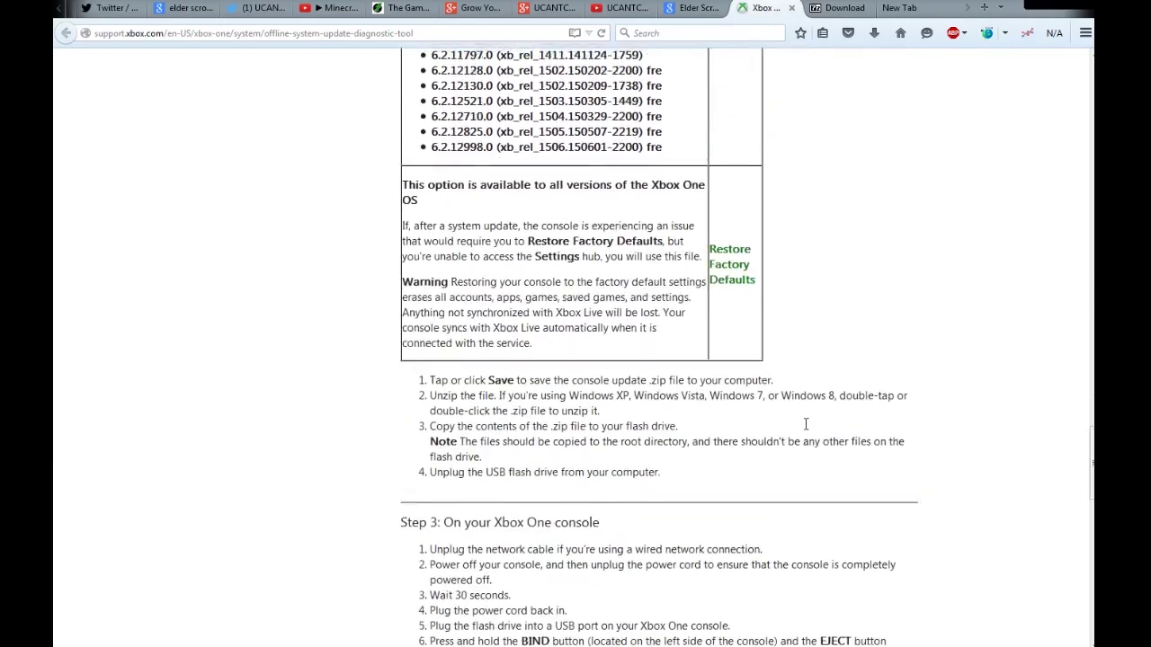
pyautogui.scroll(7, 791, 419)
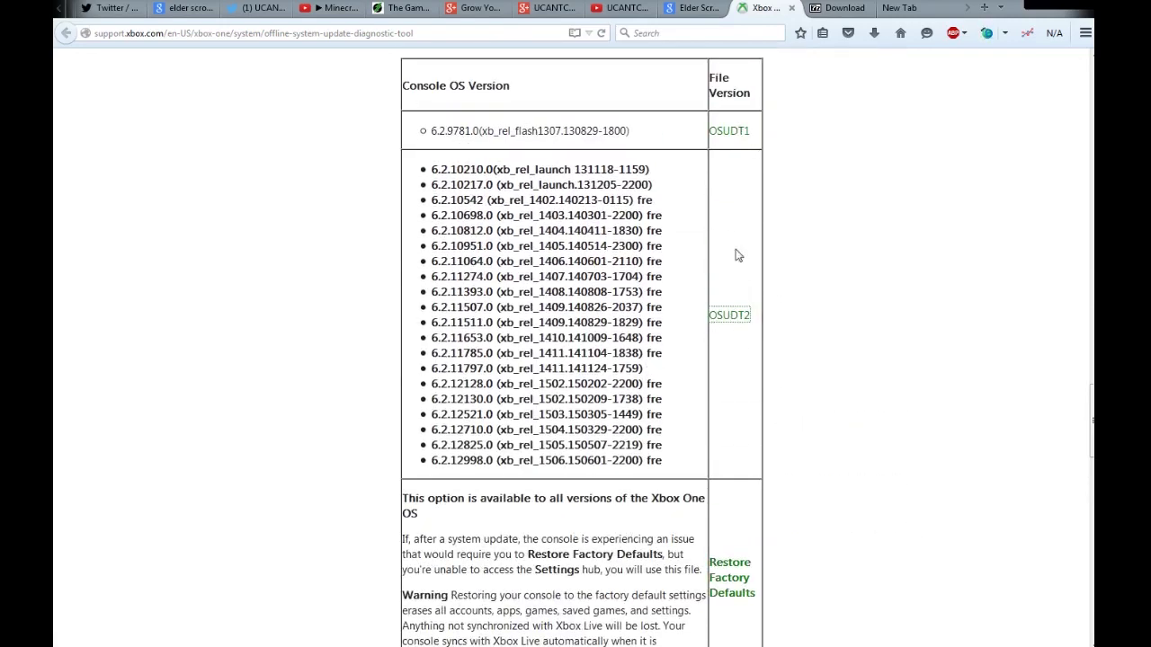
# Download the OSUDT2 update package, choosing to save OSUDT2.zip to the computer.
pyautogui.click(730, 322)
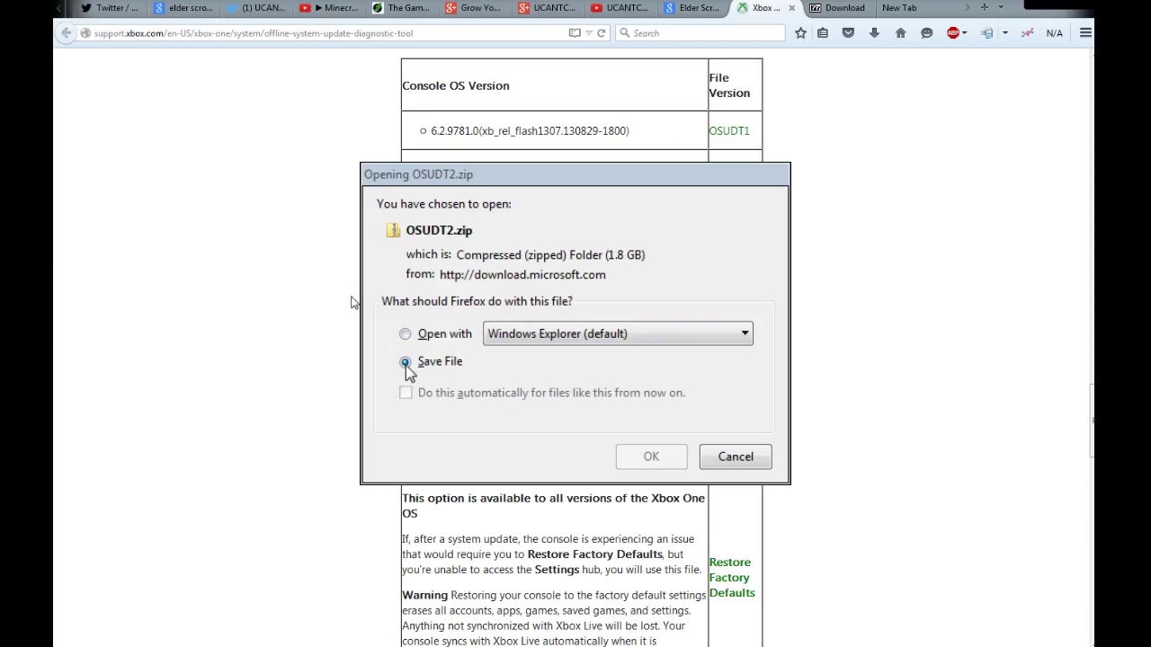
pyautogui.click(603, 433)
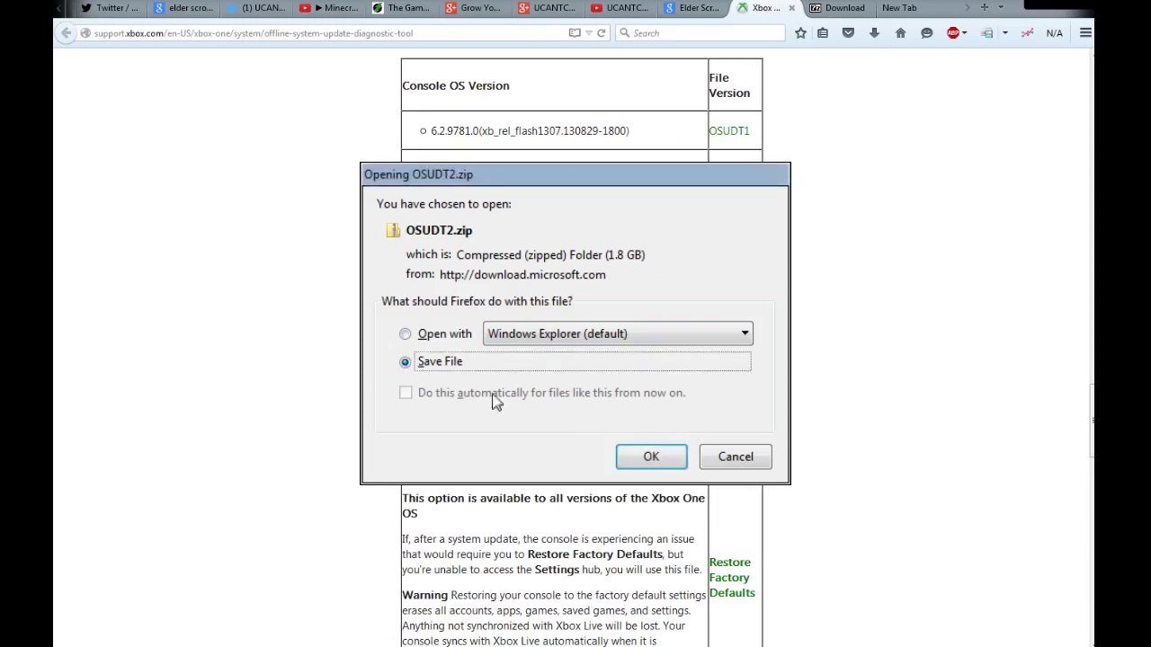
pyautogui.click(636, 455)
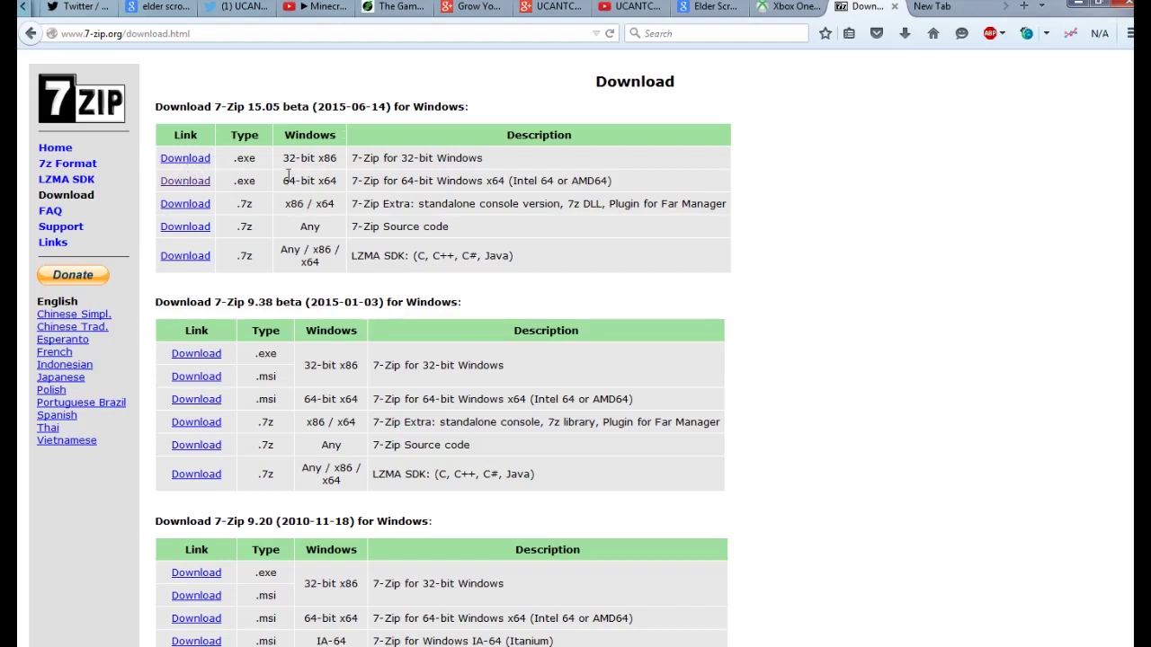
pyautogui.click(185, 185)
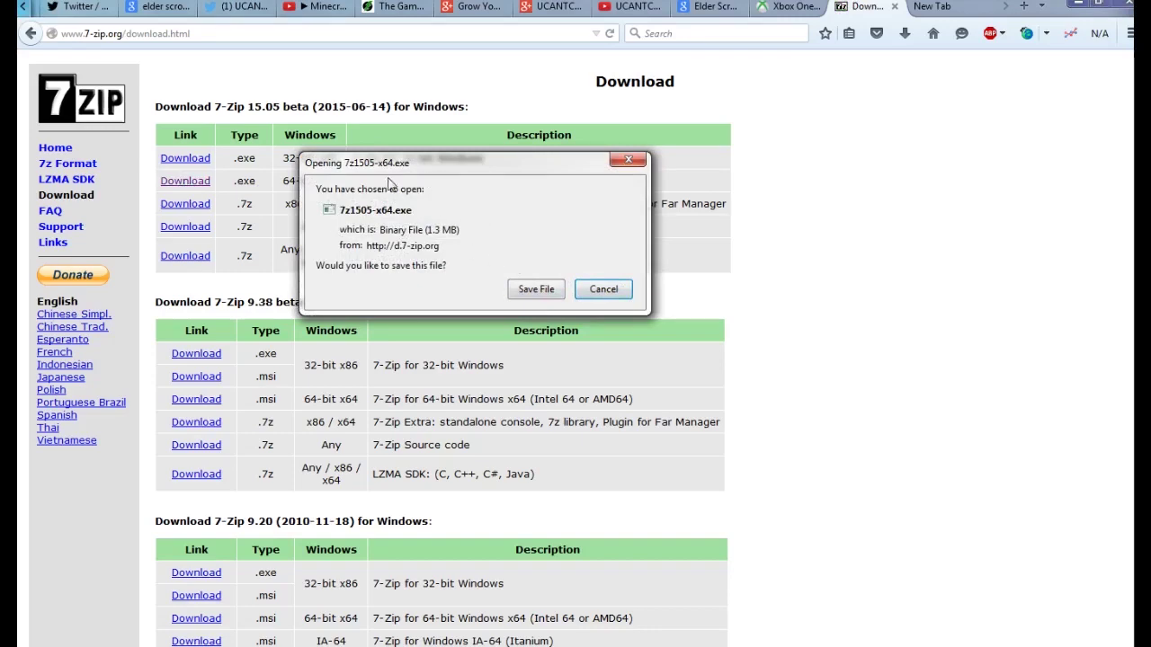
pyautogui.click(537, 286)
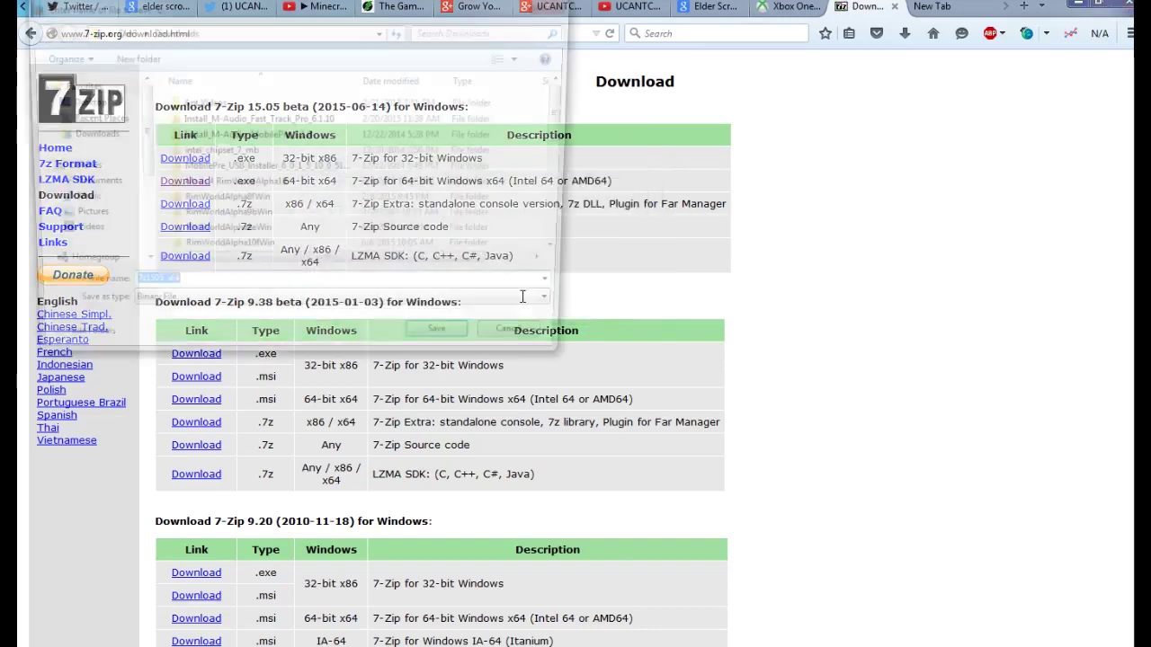
pyautogui.scroll(-3, 557, 163)
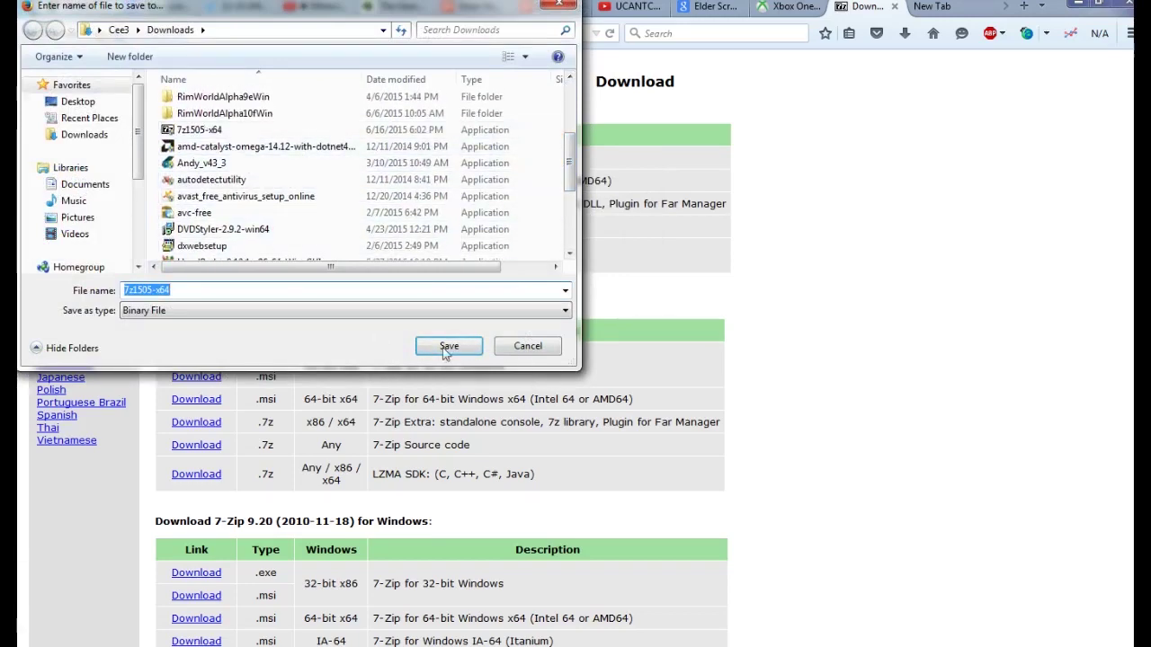
pyautogui.click(528, 347)
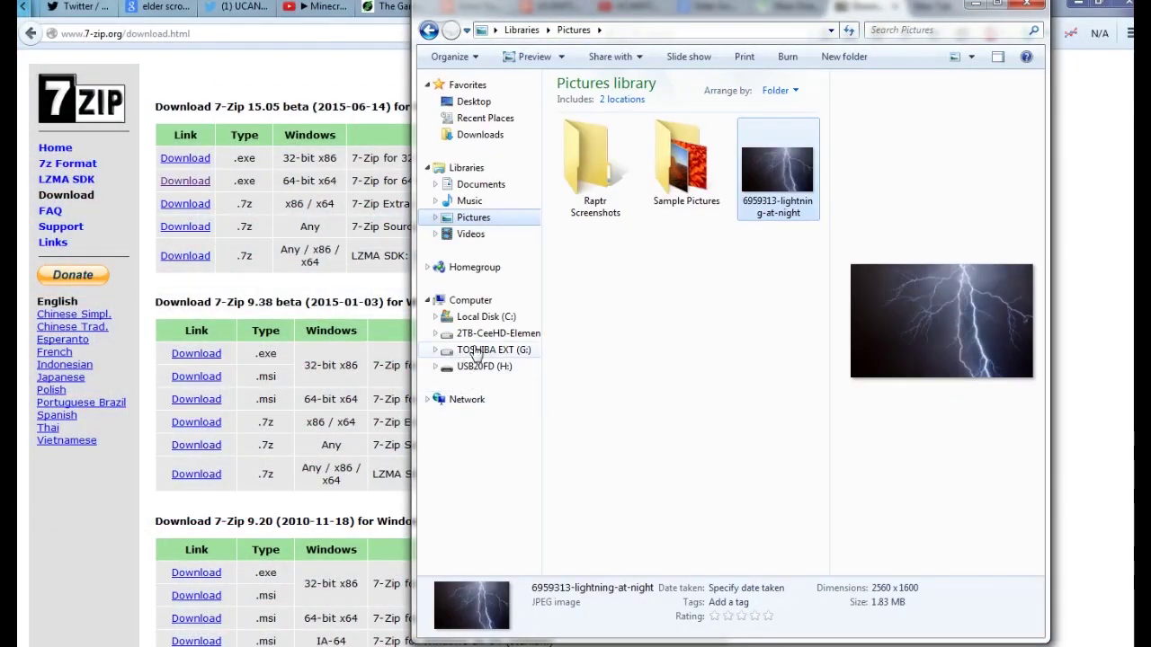
# Launch the 7z1505-x64 installer from the Downloads folder and get the folder window out of the way.
pyautogui.click(491, 133)
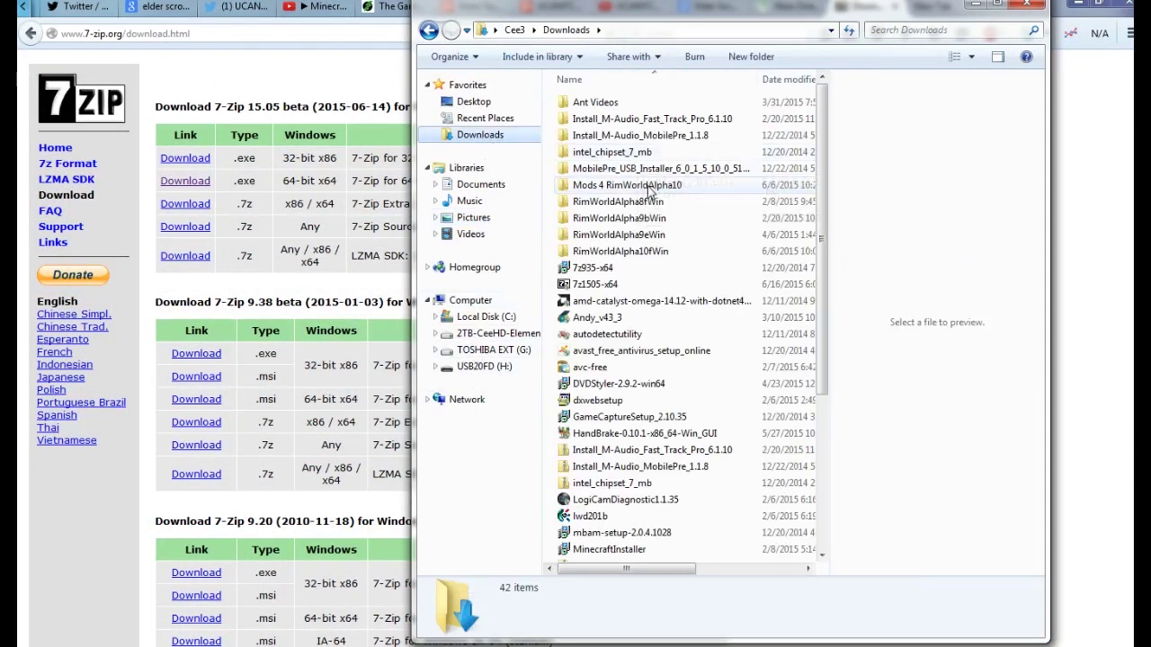
pyautogui.click(586, 286)
pyautogui.doubleClick(586, 286)
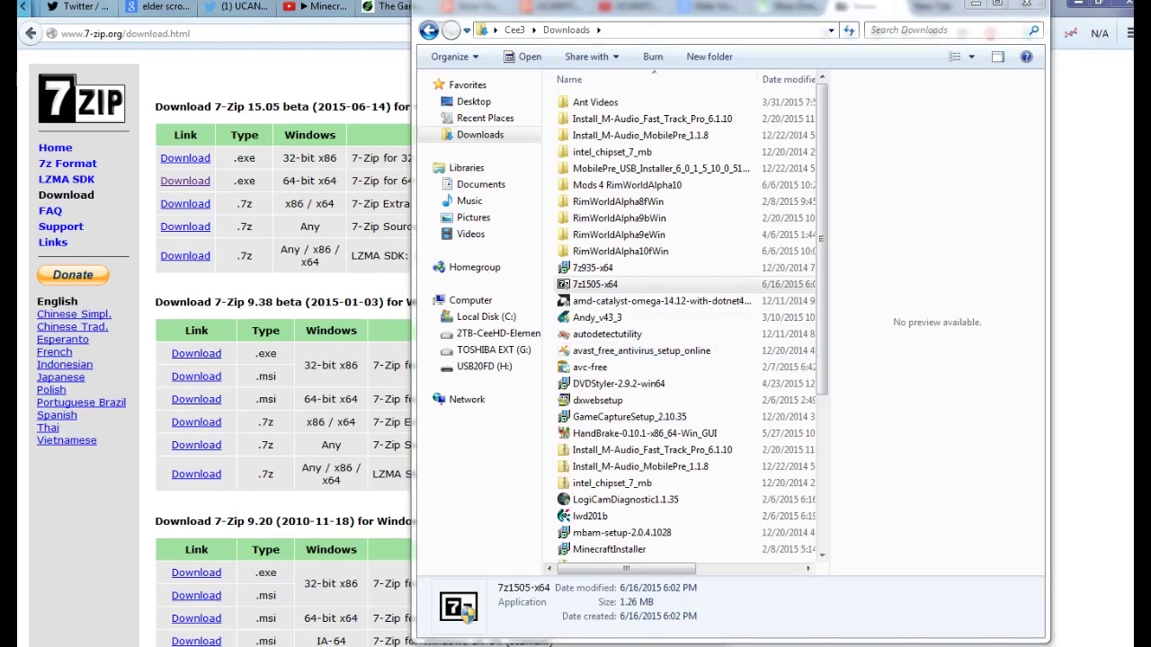
pyautogui.click(975, 4)
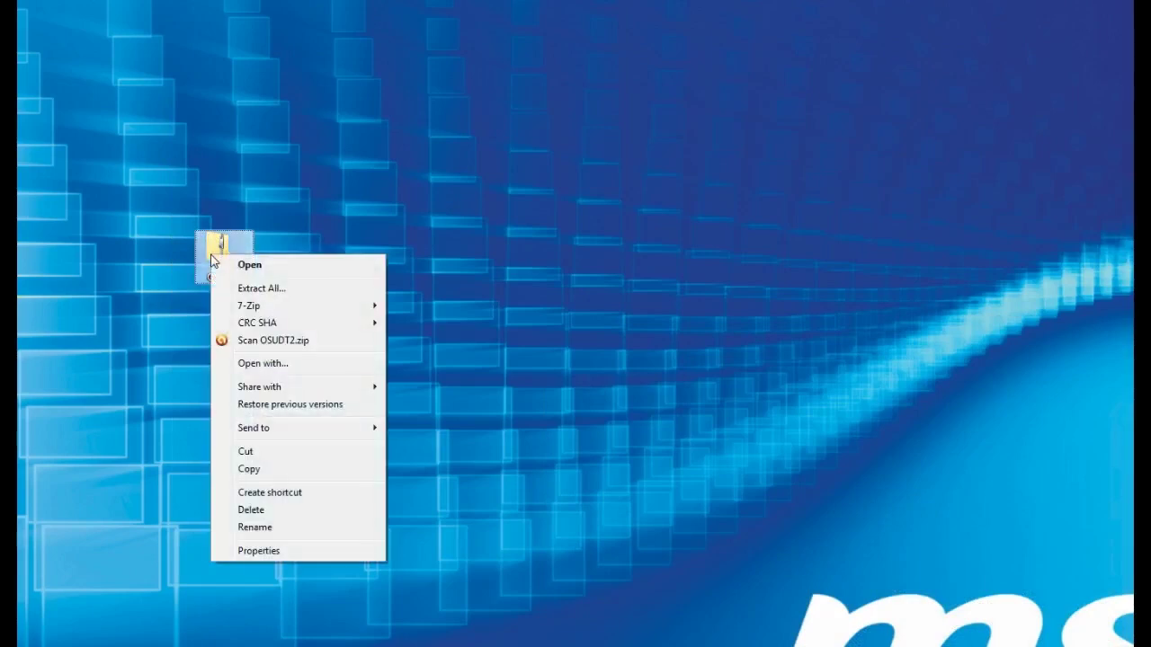
# Extract the OSUDT2 zip archive on the desktop into an OSUDT2 folder with 7-Zip and open that folder.
pyautogui.moveTo(354, 308)
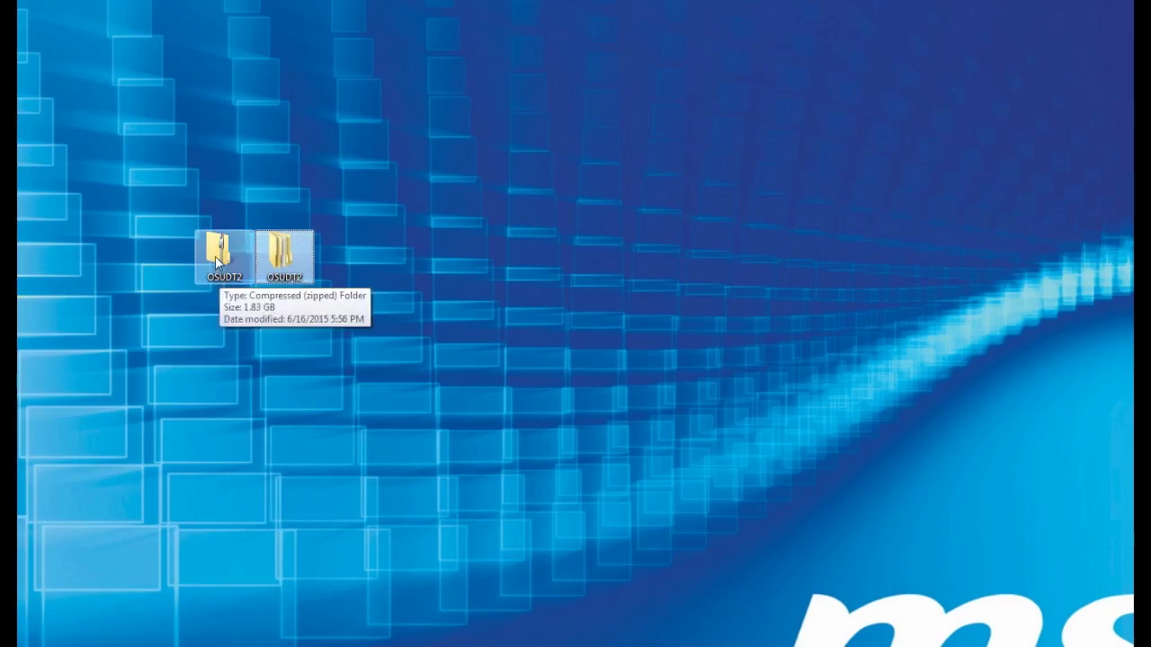
pyautogui.rightClick(216, 257)
pyautogui.moveTo(270, 308)
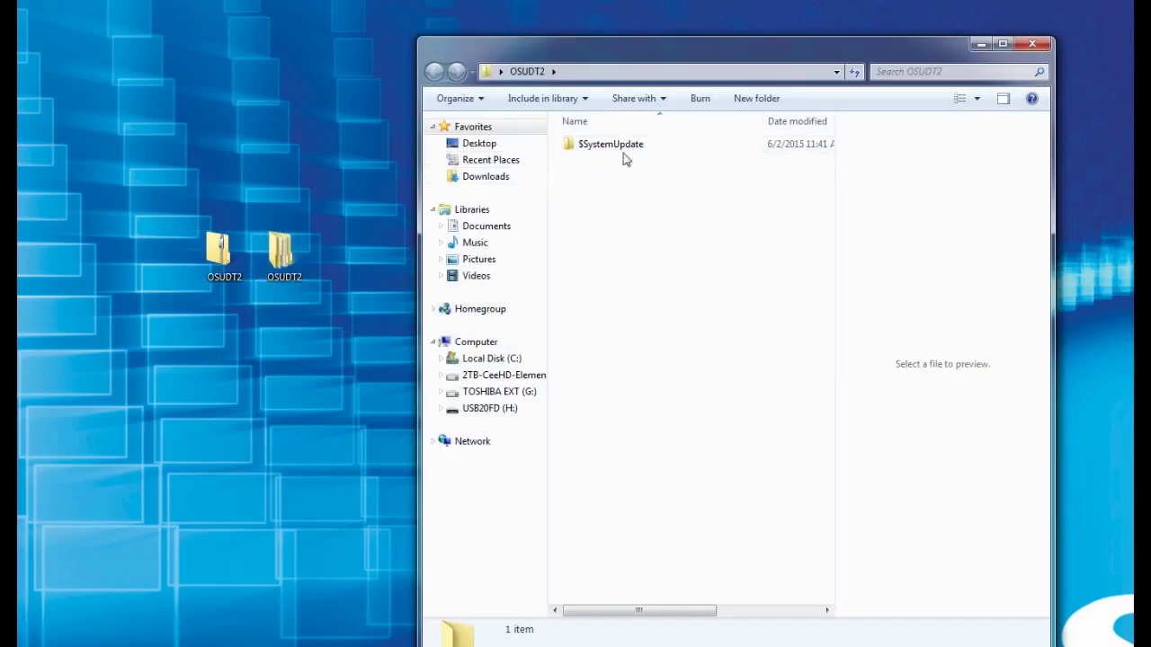
# Use 7-Zip's Extract Here on the OSUDT2 archive and place the extracted $SystemUpdate folder on the desktop.
pyautogui.click(225, 252)
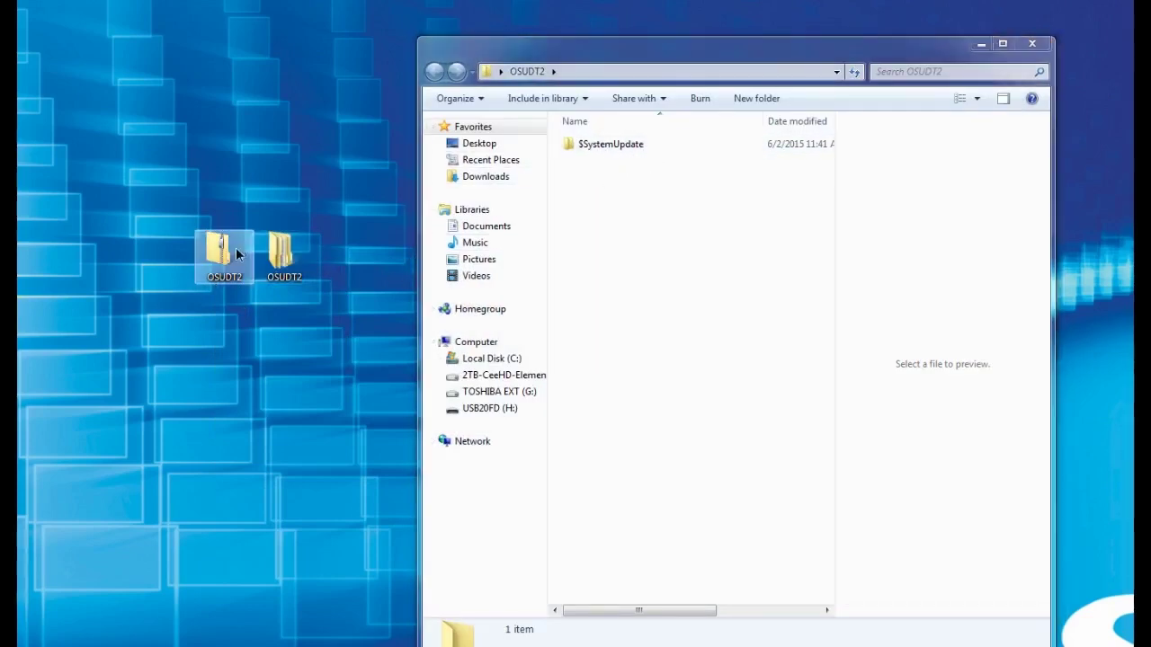
pyautogui.rightClick(222, 259)
pyautogui.moveTo(270, 304)
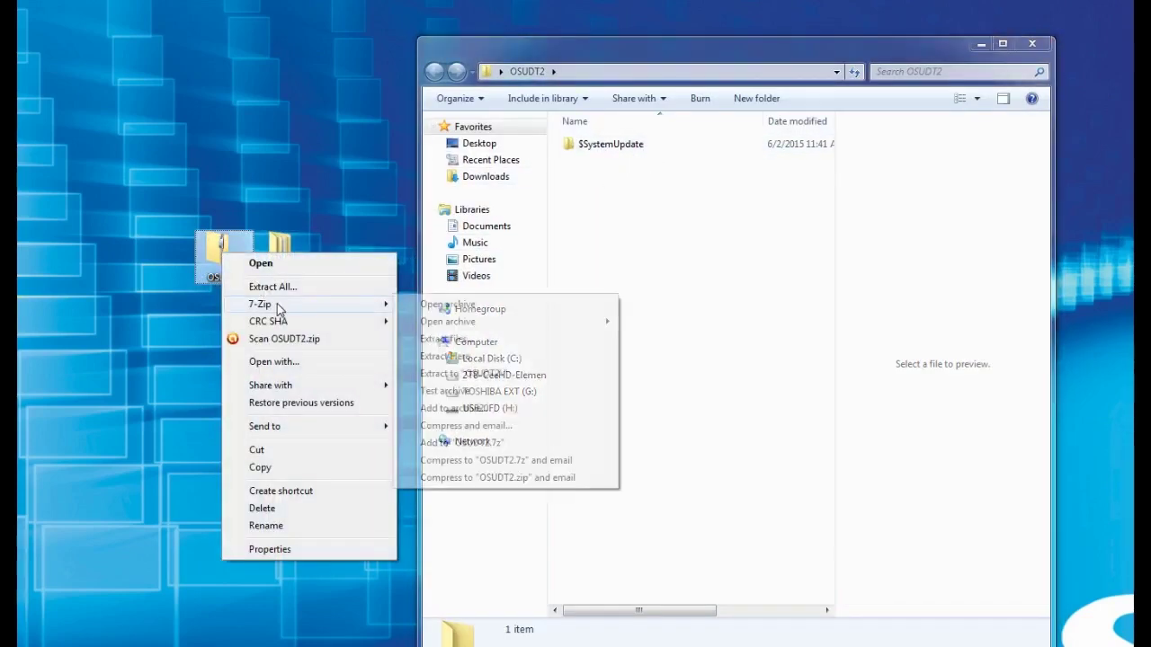
pyautogui.click(459, 358)
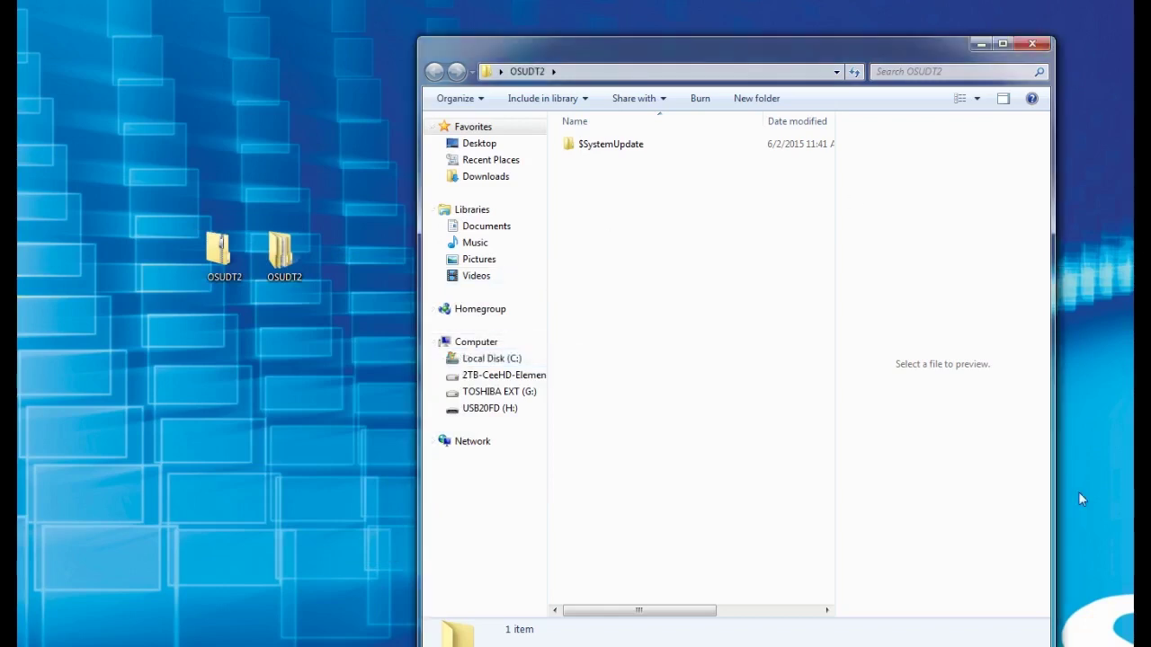
pyautogui.moveTo(598, 144); pyautogui.dragTo(306, 353)
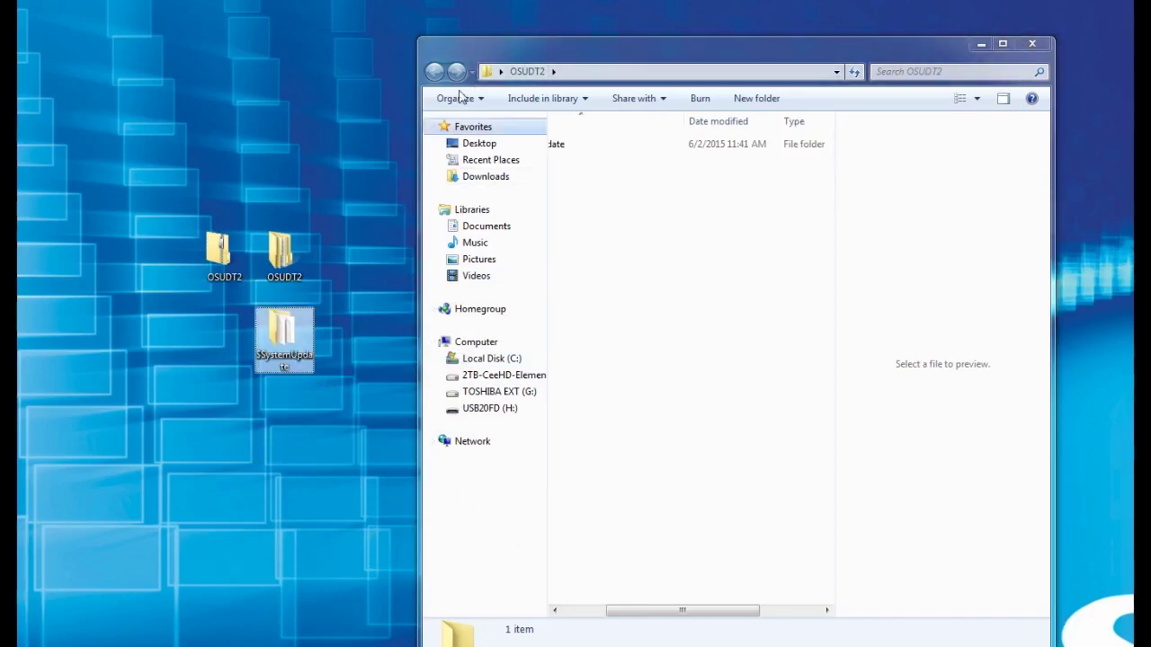
# Move the desktop's $SystemUpdate folder below the OSUDT2 archive and try to delete the extracted OSUDT2 folder.
pyautogui.moveTo(634, 611); pyautogui.dragTo(493, 631)
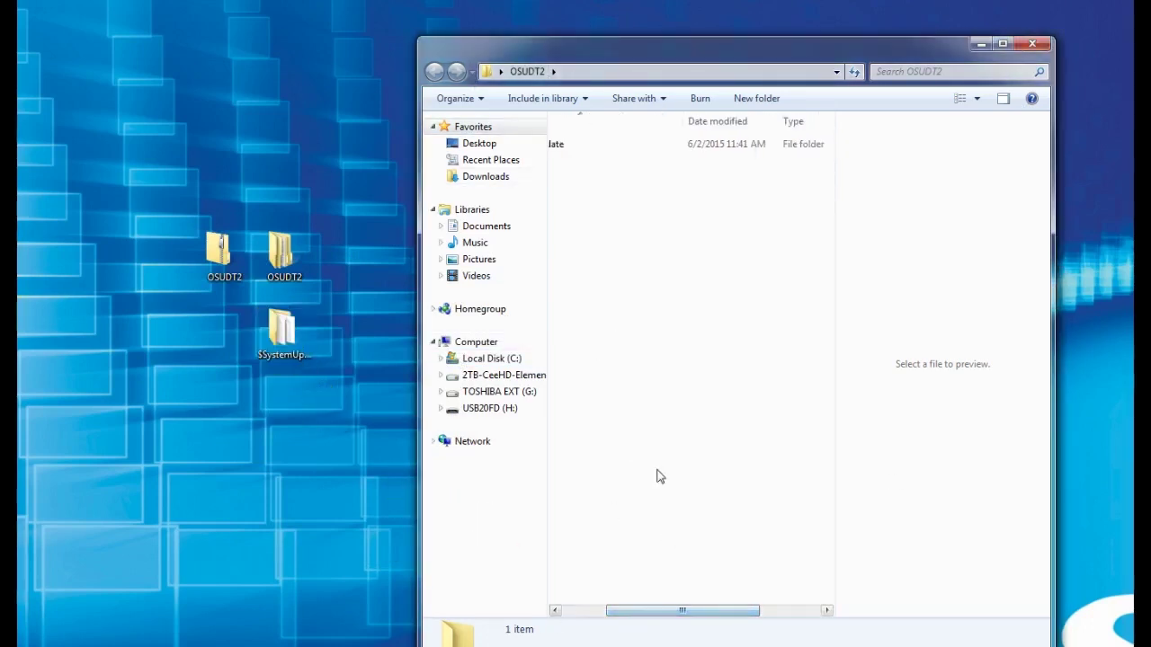
pyautogui.moveTo(634, 614); pyautogui.dragTo(580, 617)
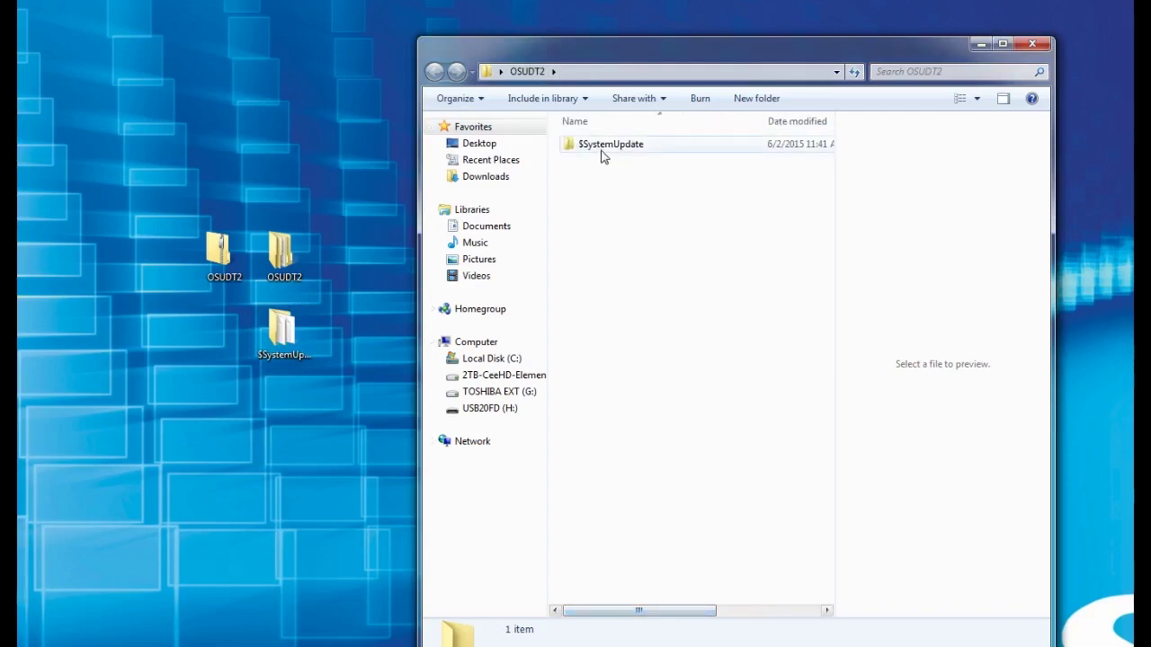
pyautogui.moveTo(279, 340); pyautogui.dragTo(232, 485)
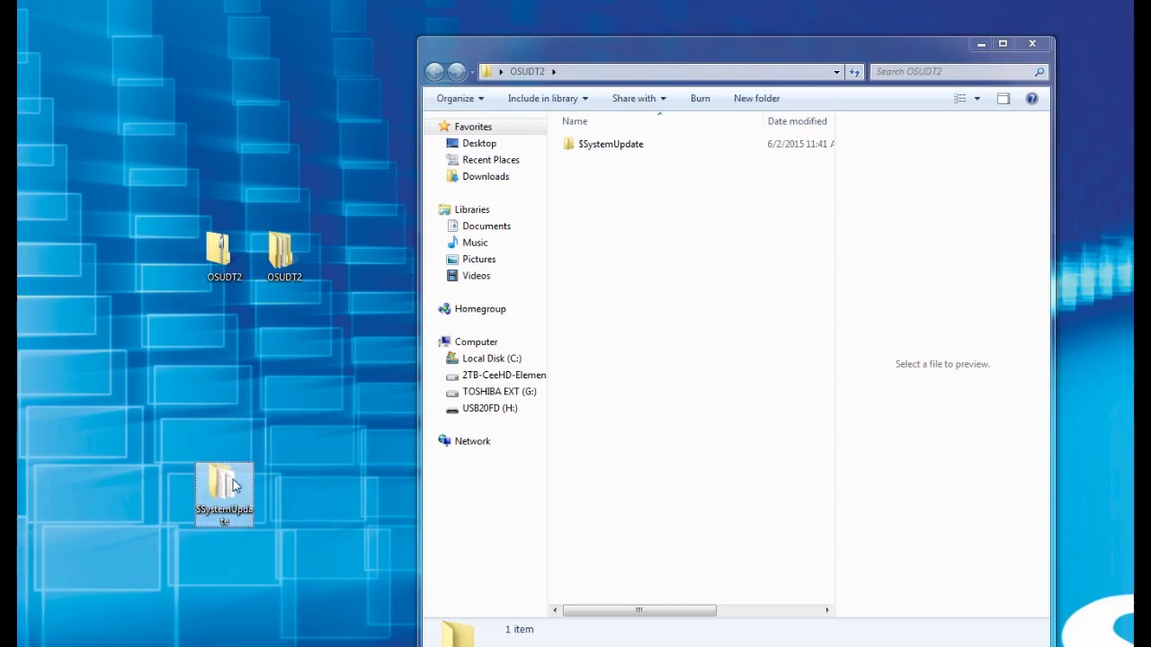
pyautogui.click(282, 256)
pyautogui.press('Delete')
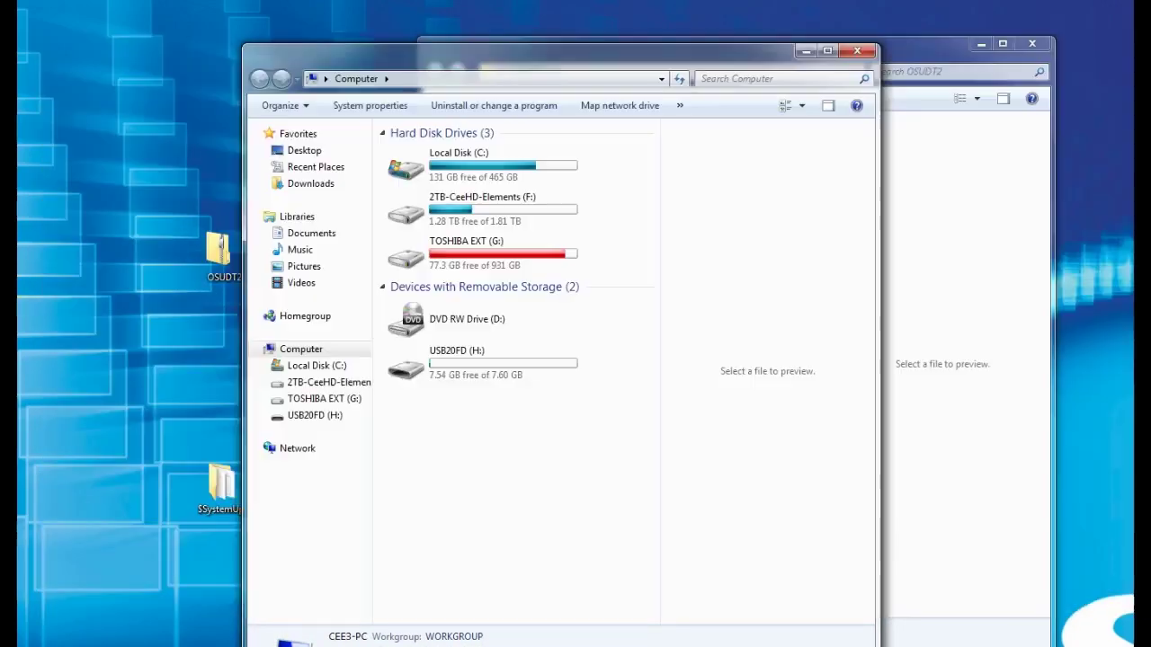
# Open the USB20FD (H:) drive and arrange its window side by side with the OSUDT2 folder window.
pyautogui.moveTo(719, 54); pyautogui.dragTo(509, 47)
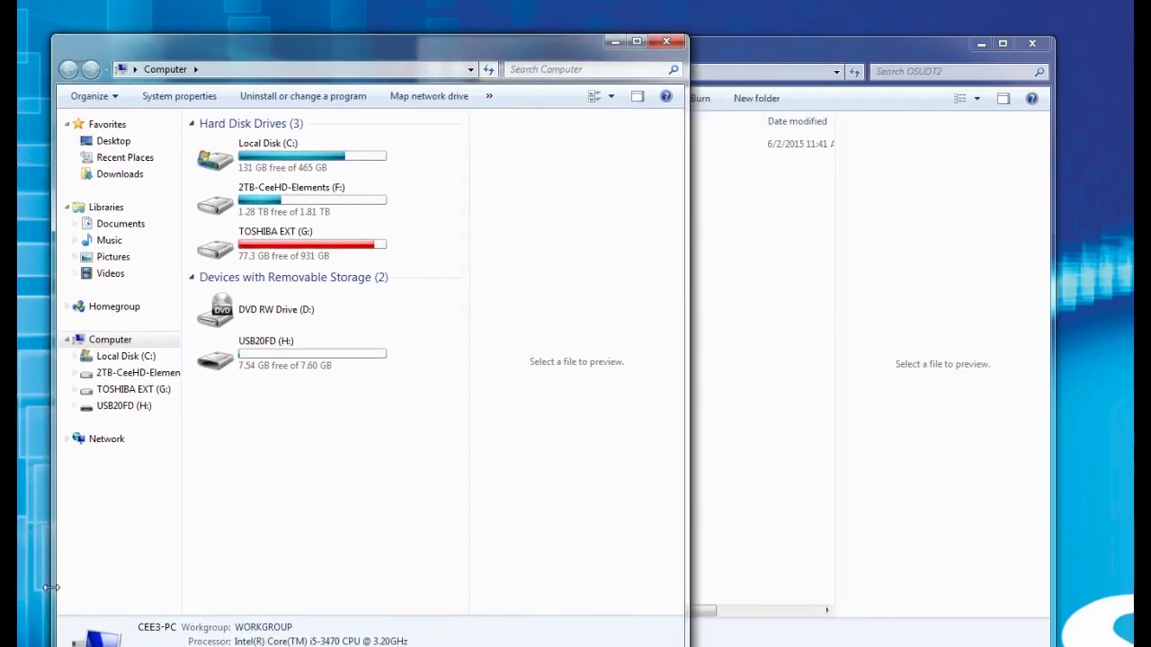
pyautogui.doubleClick(251, 369)
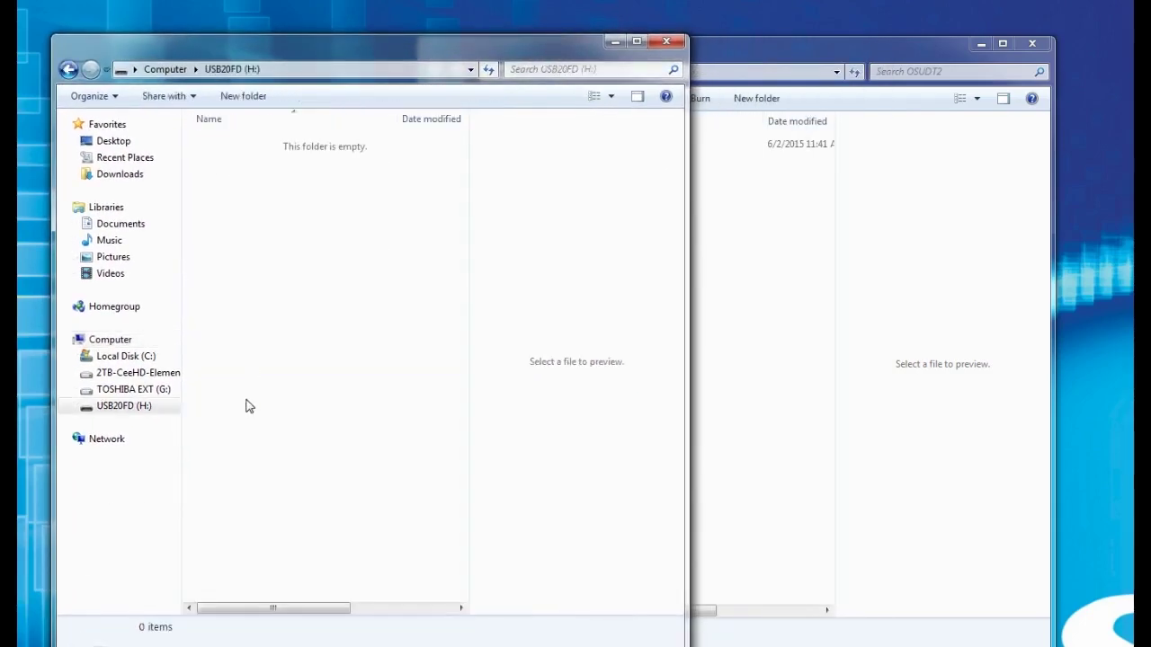
pyautogui.moveTo(352, 51); pyautogui.dragTo(318, 38)
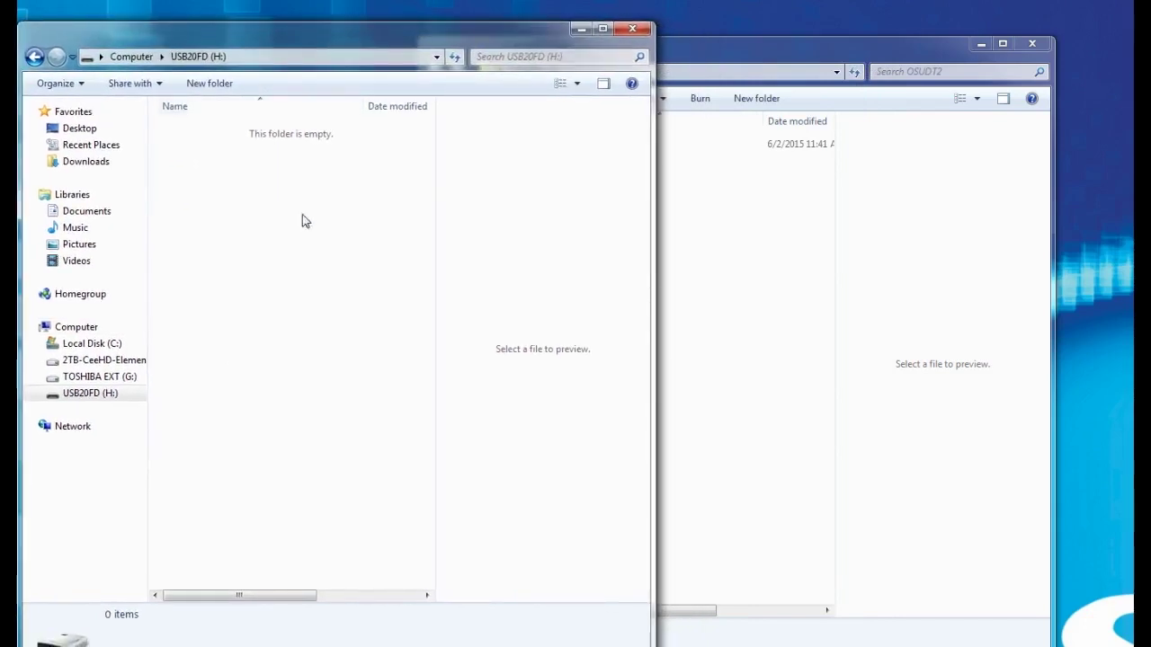
pyautogui.moveTo(743, 45); pyautogui.dragTo(921, 62)
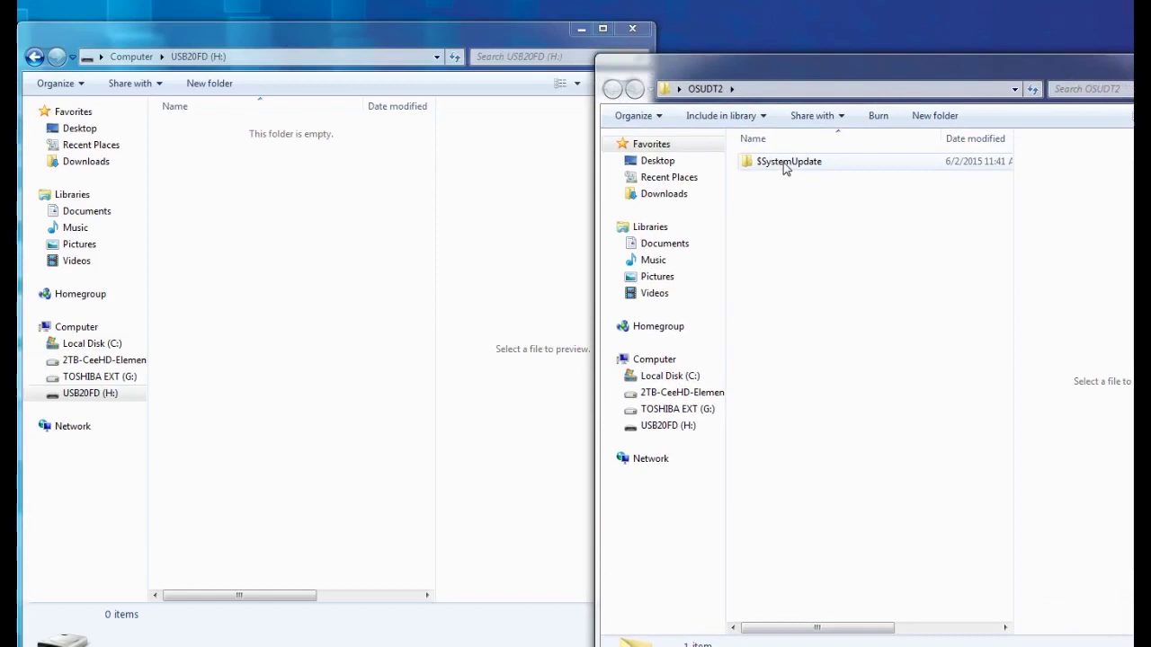
# Check the contents of $SystemUpdate inside OSUDT2, return to its parent folder, and copy $SystemUpdate onto the USB20FD (H:) drive.
pyautogui.doubleClick(782, 170)
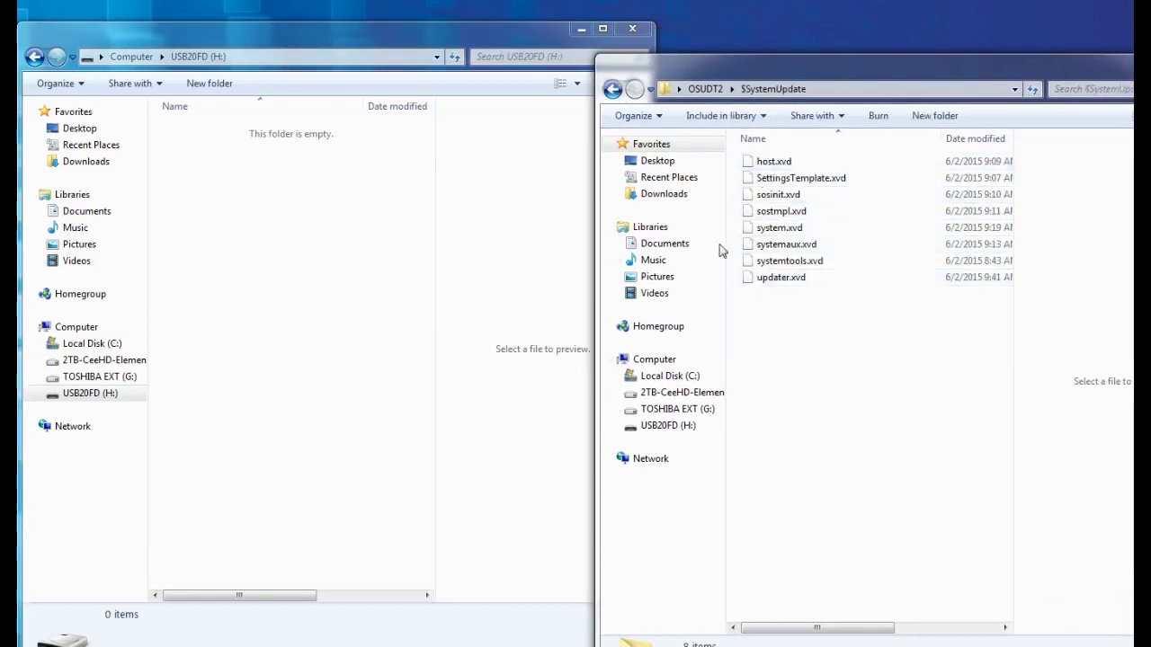
pyautogui.click(612, 89)
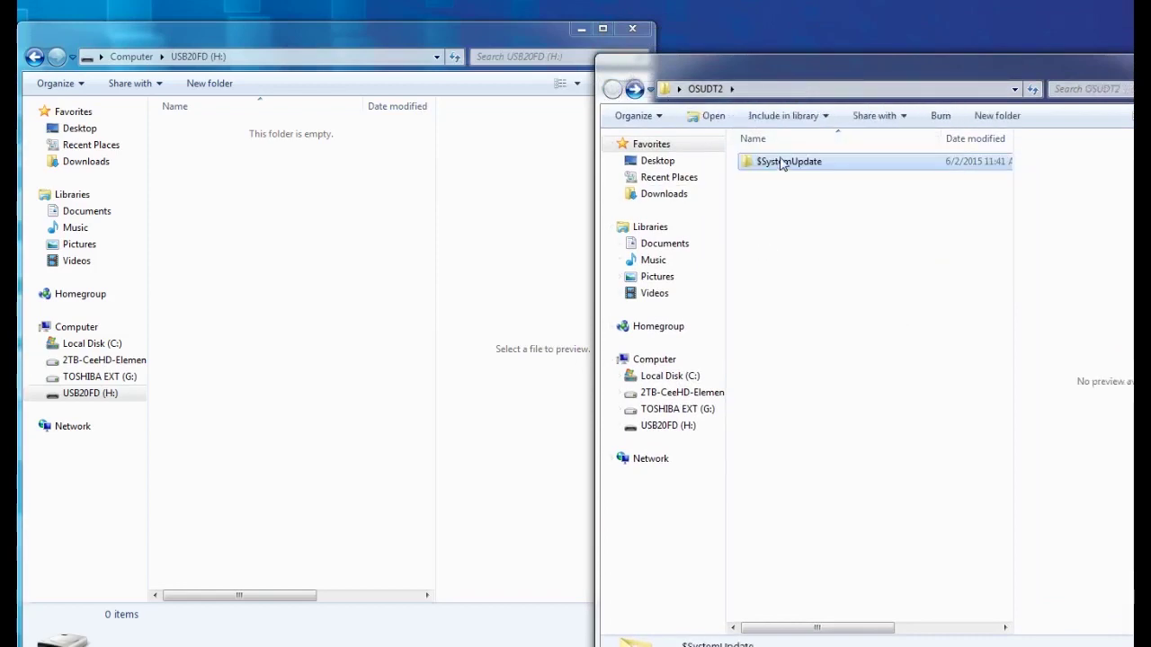
pyautogui.moveTo(779, 164); pyautogui.dragTo(273, 246)
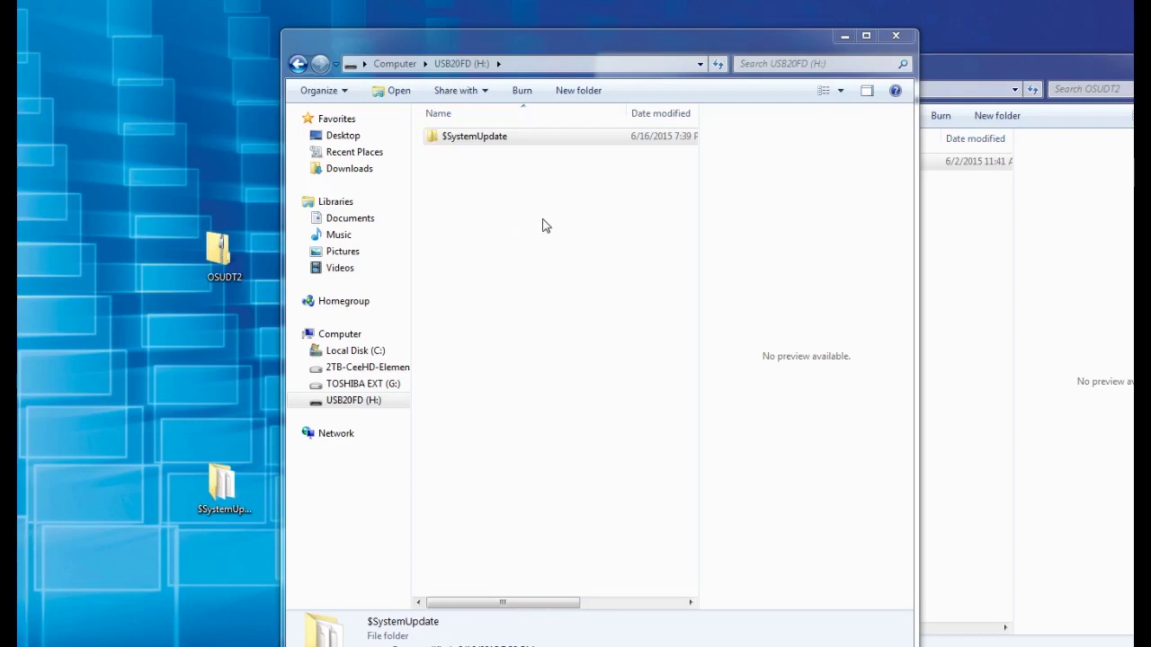
pyautogui.moveTo(585, 36); pyautogui.dragTo(488, 34)
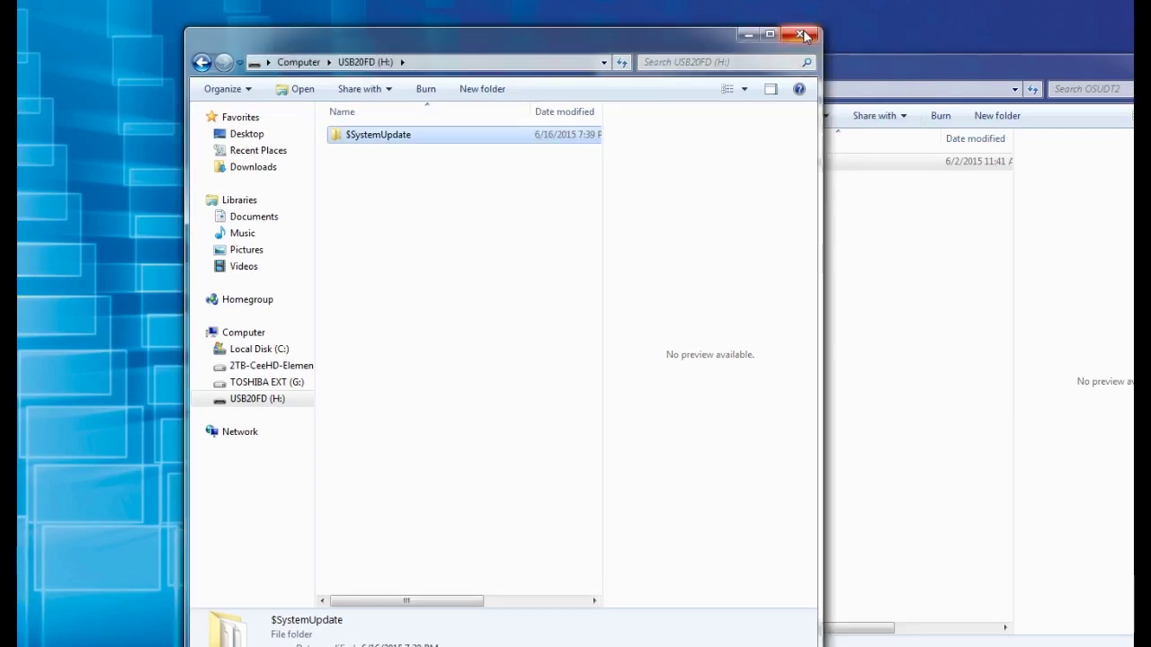